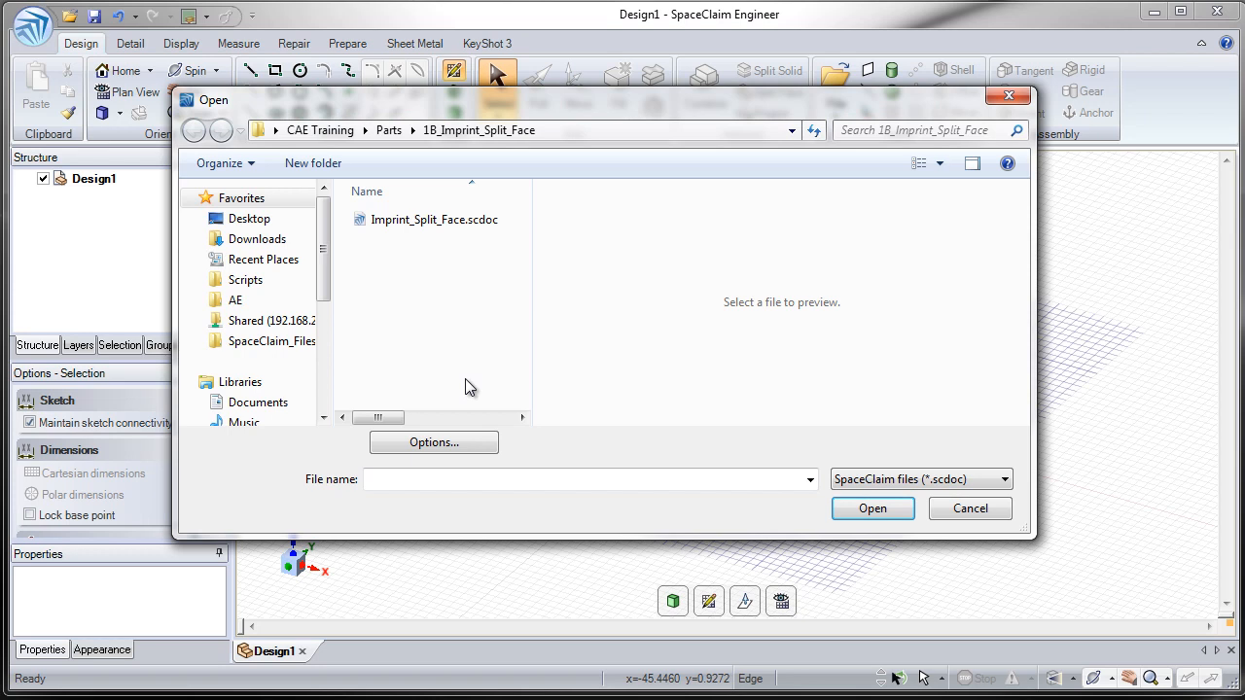
Step: Open the Imprint_Split_Face.scdoc file
double_click(386, 223)
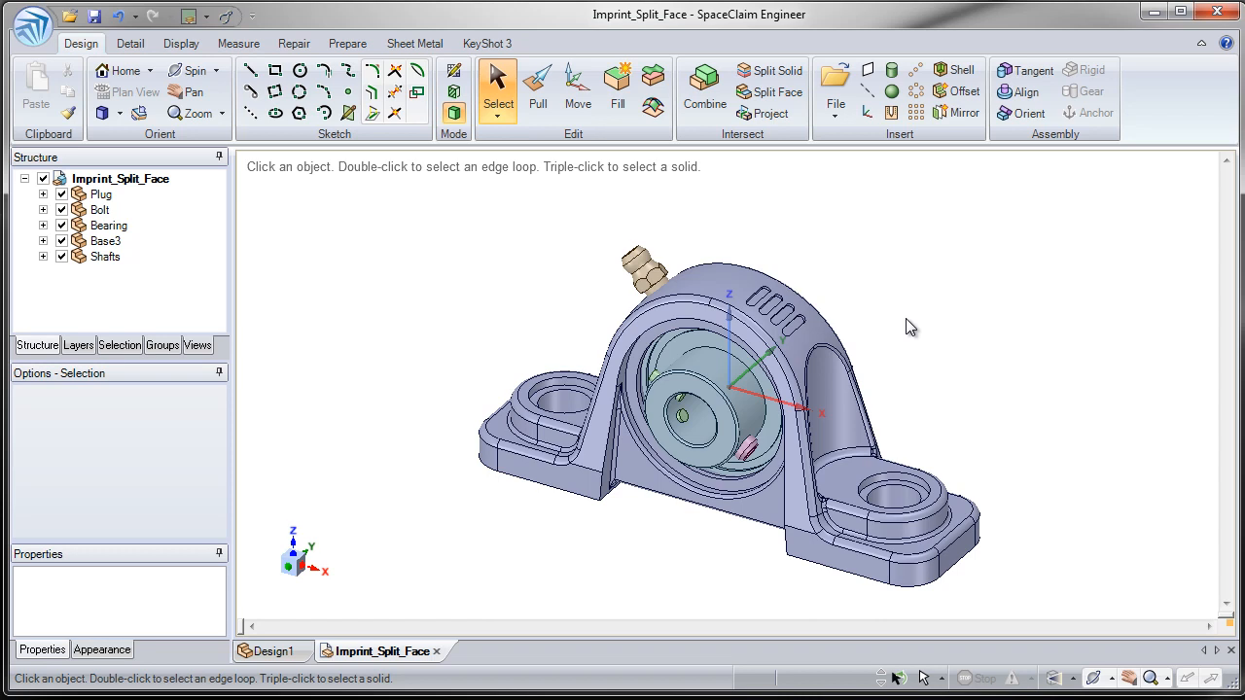
ctrl+middle_drag(935, 528, 933, 394)
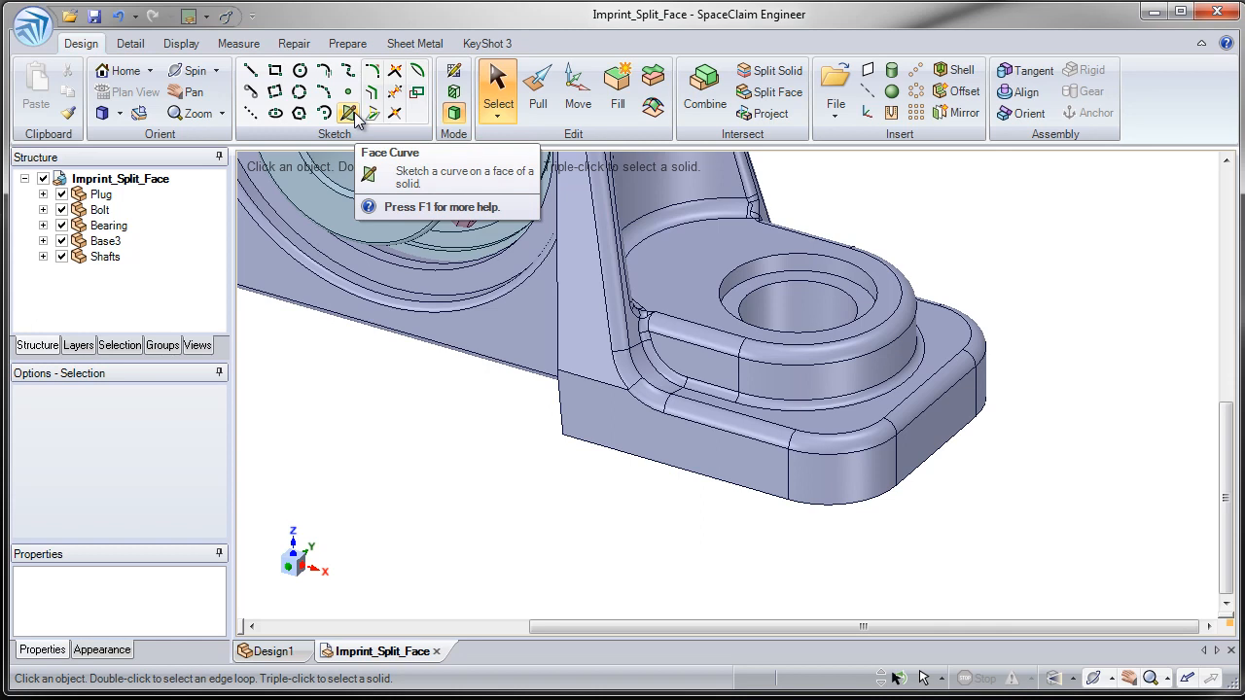
click(334, 45)
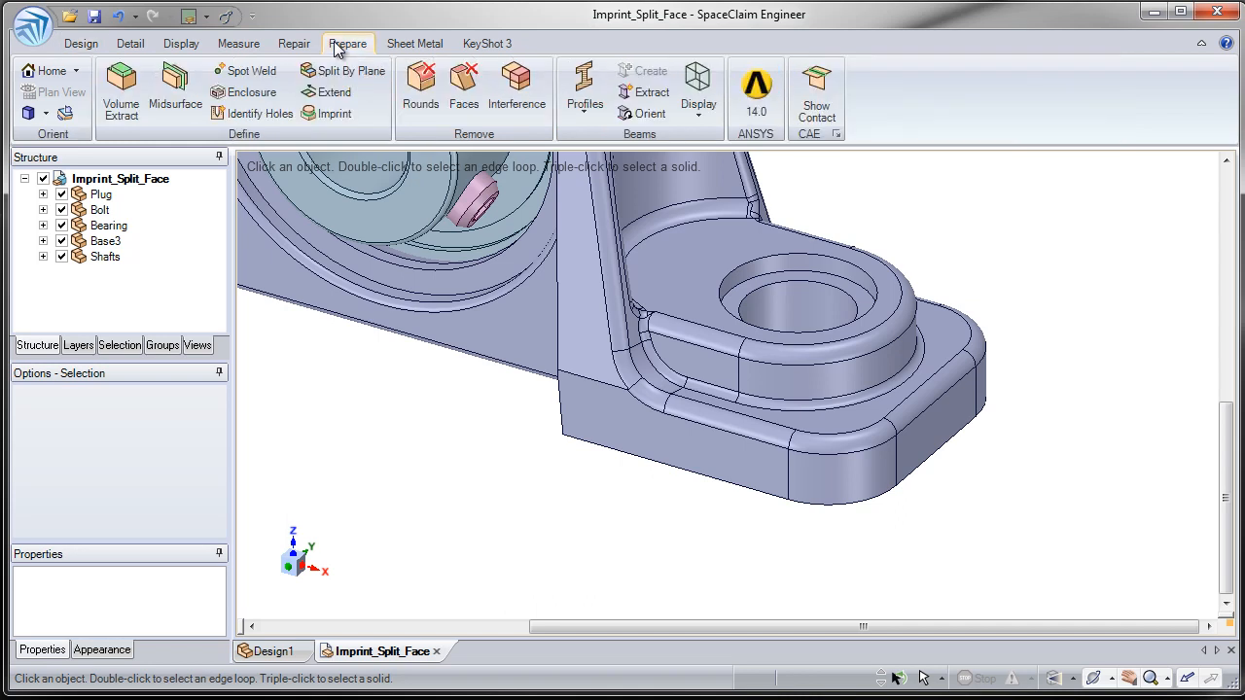
click(335, 113)
click(81, 43)
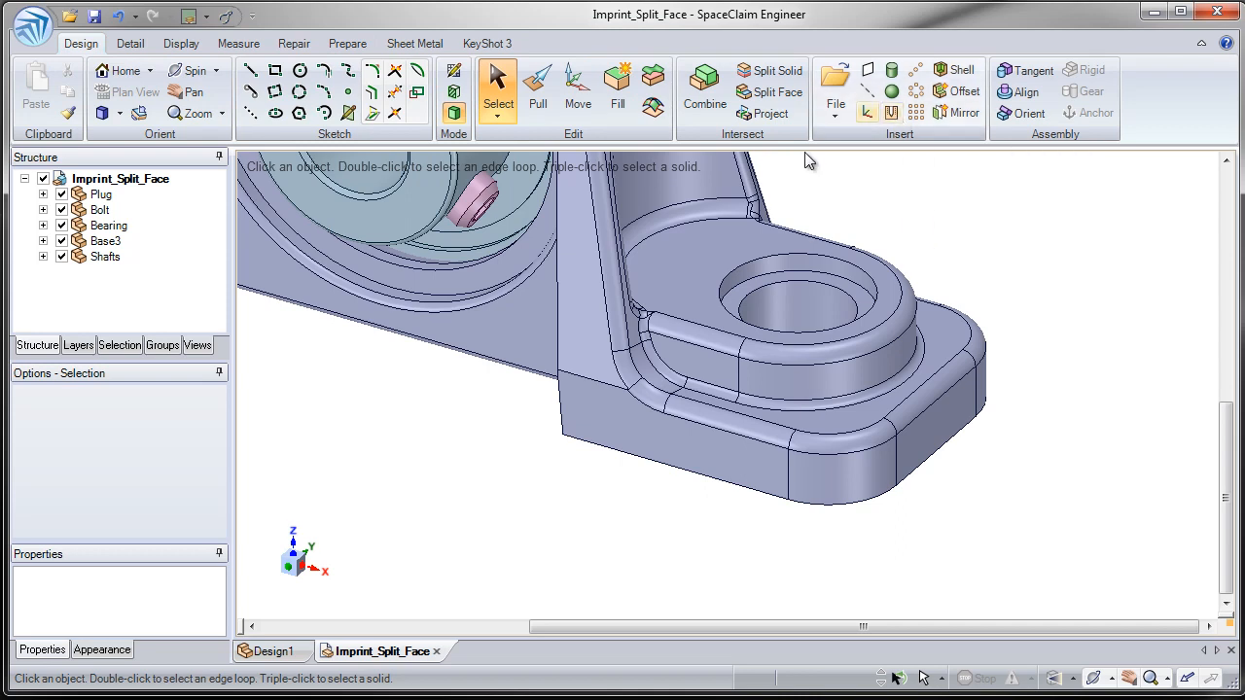
Step: Sketch a closed six-point Face Curve across the foot's rounded corner, spanning the flat top face, the edge fillet and the vertical corner face
click(349, 113)
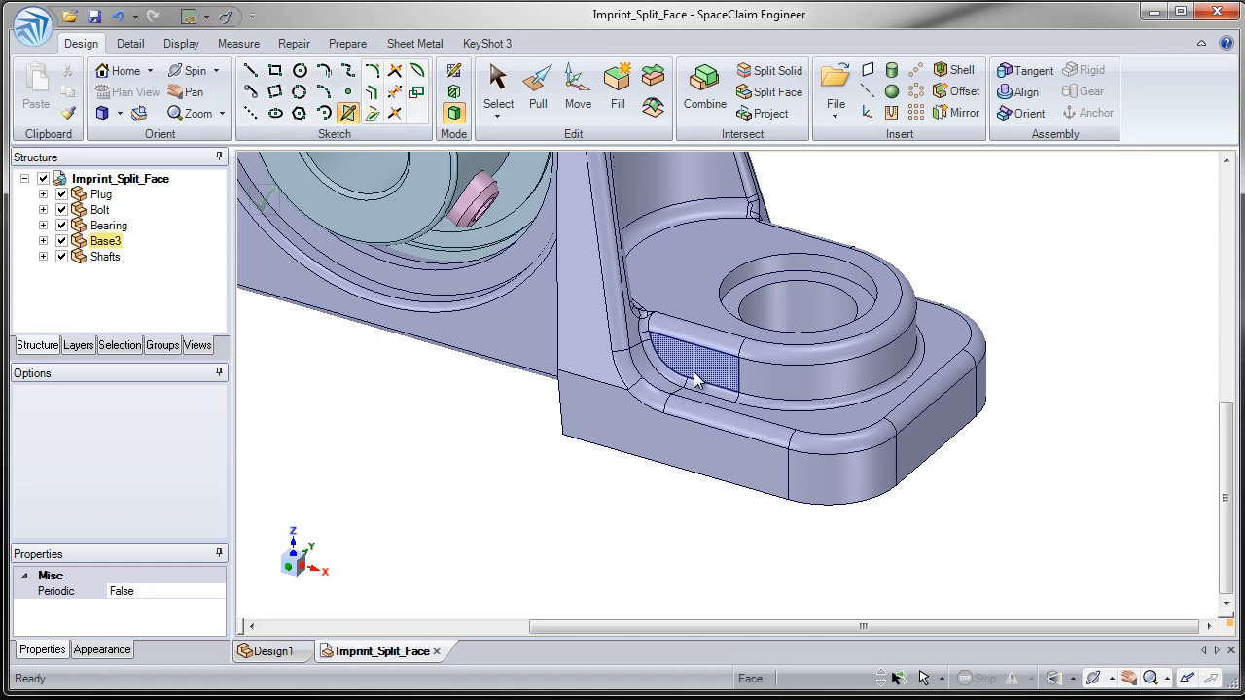
scroll(842, 353, up, 3)
scroll(838, 420, up, 5)
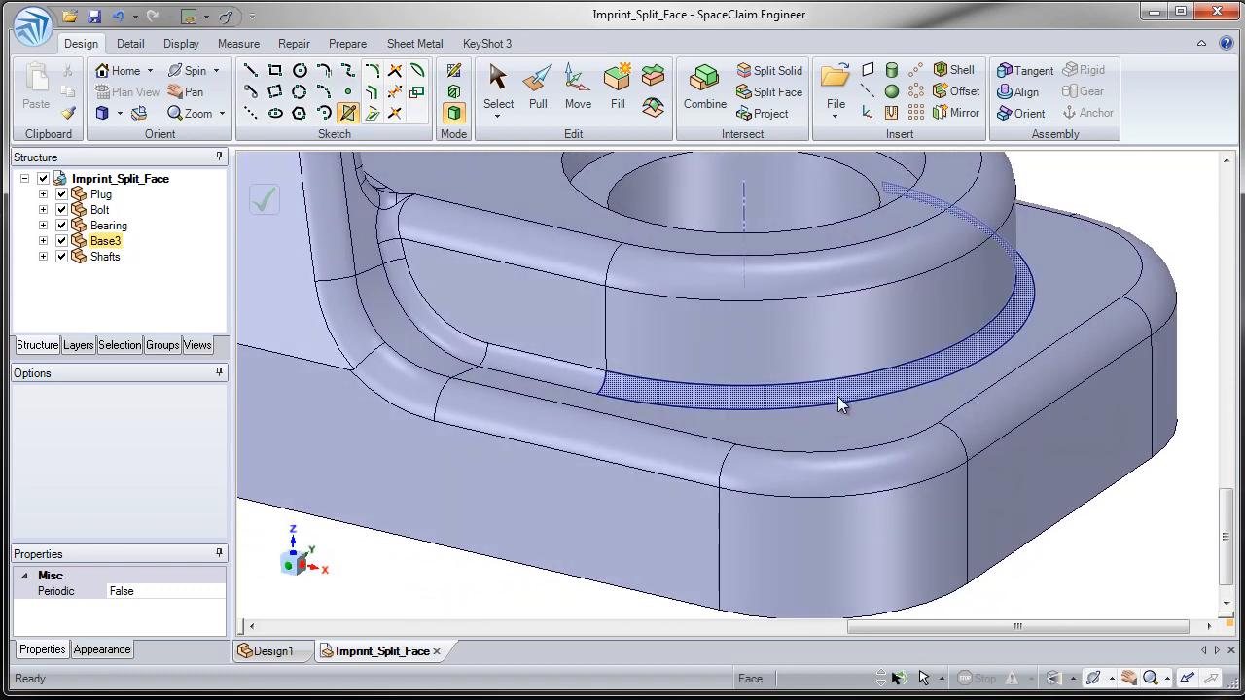
click(788, 434)
scroll(791, 437, up, 3)
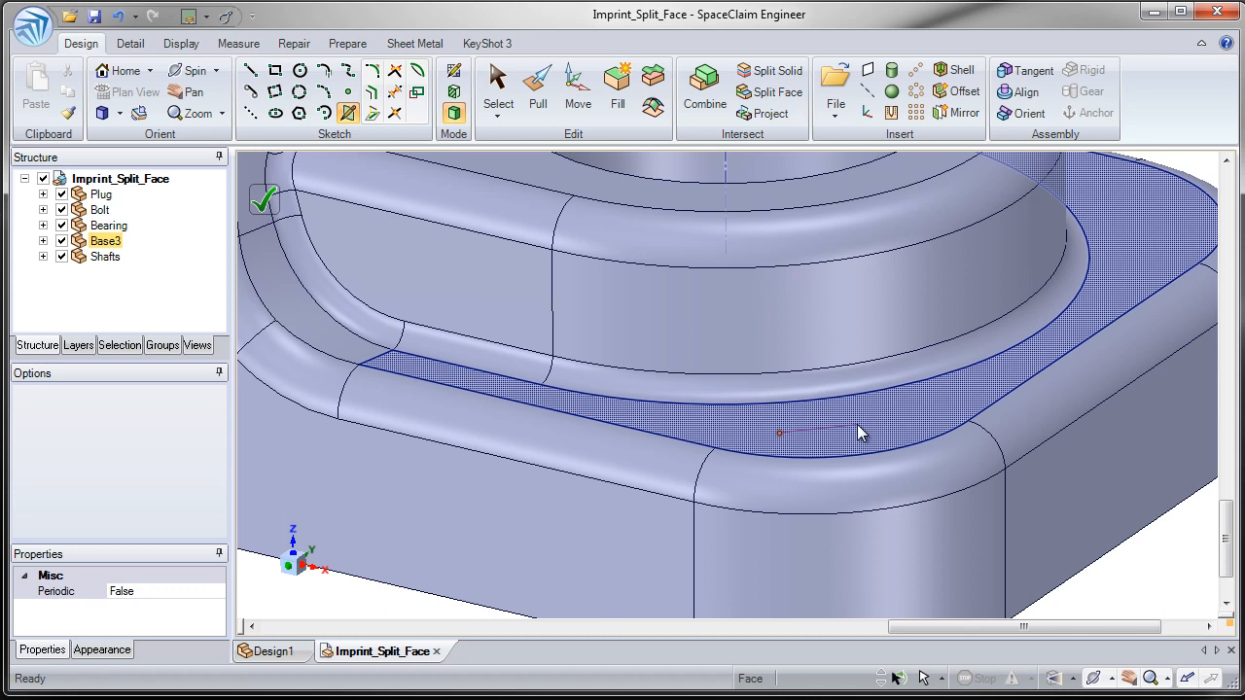
click(868, 425)
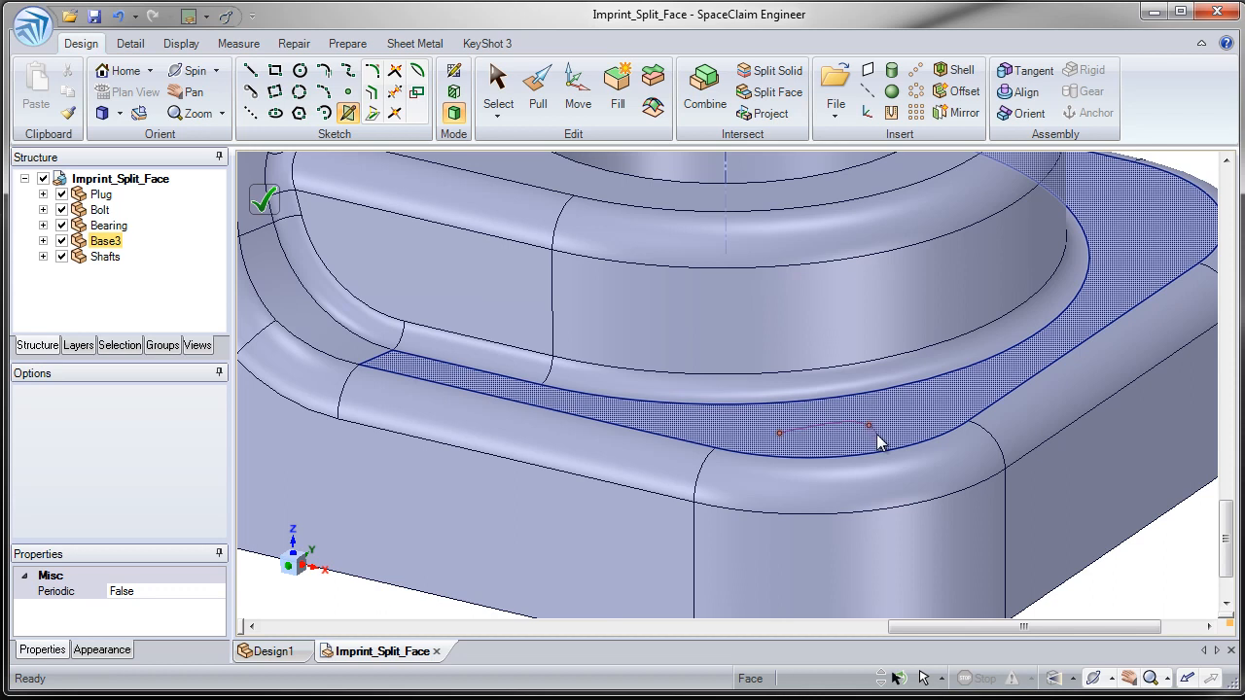
click(921, 474)
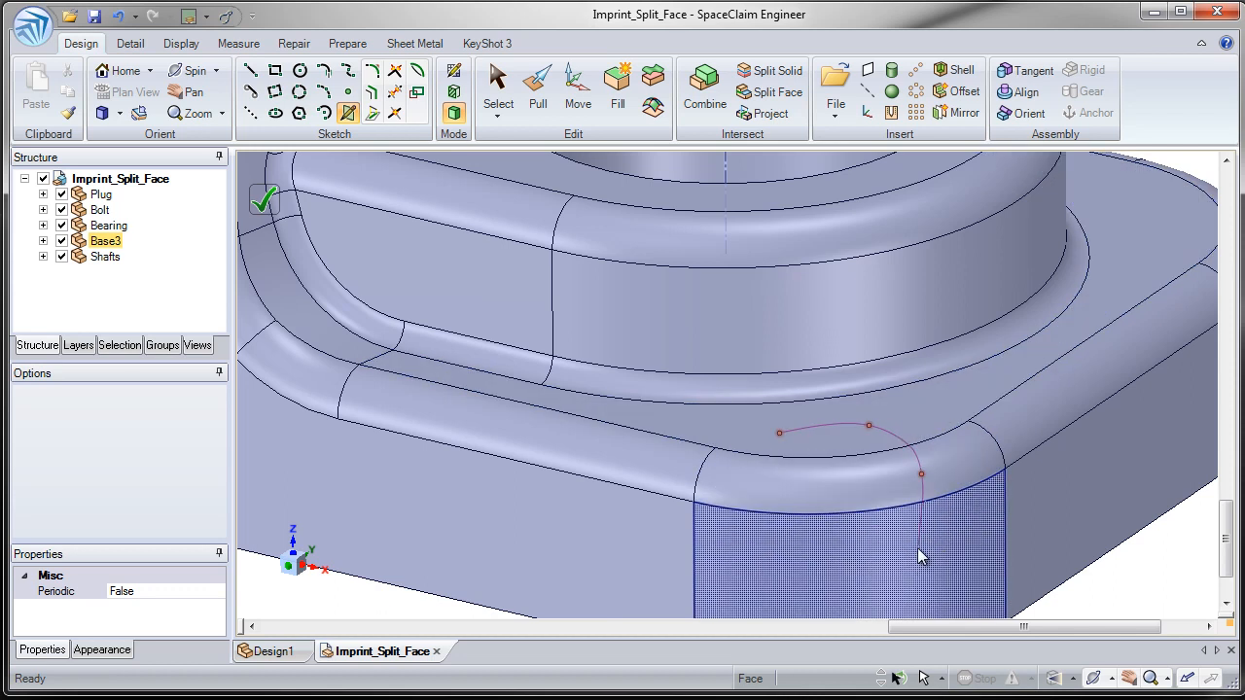
click(915, 552)
click(759, 481)
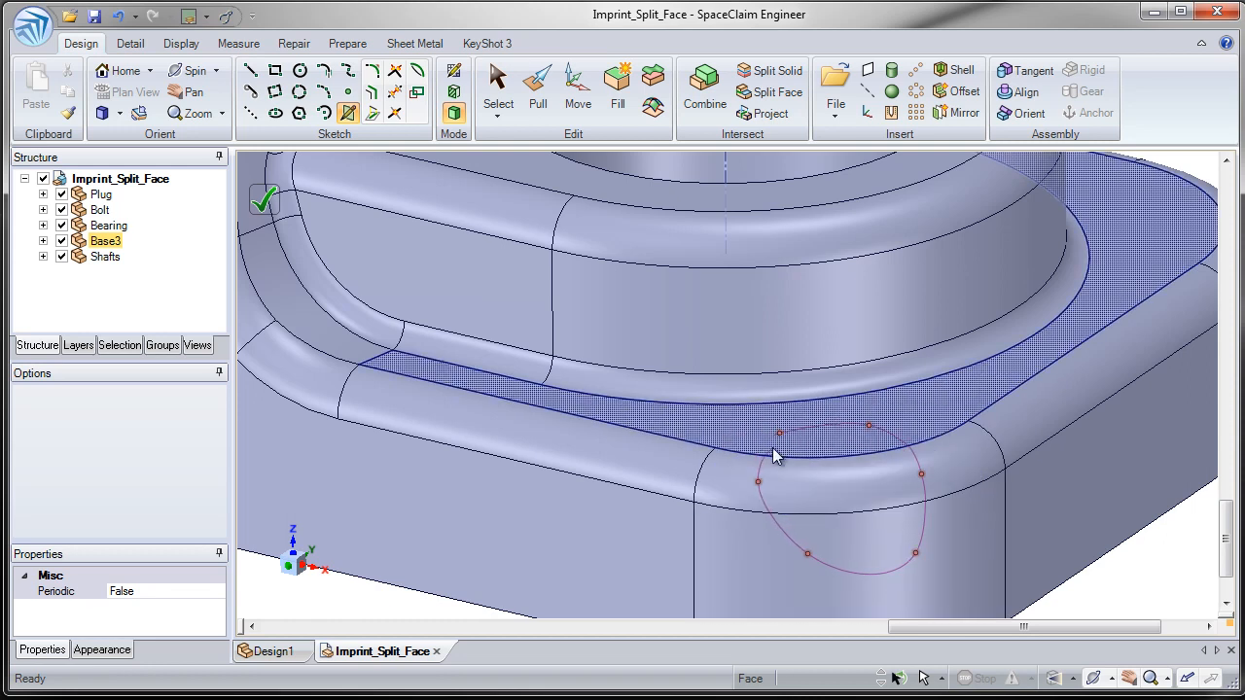
click(781, 434)
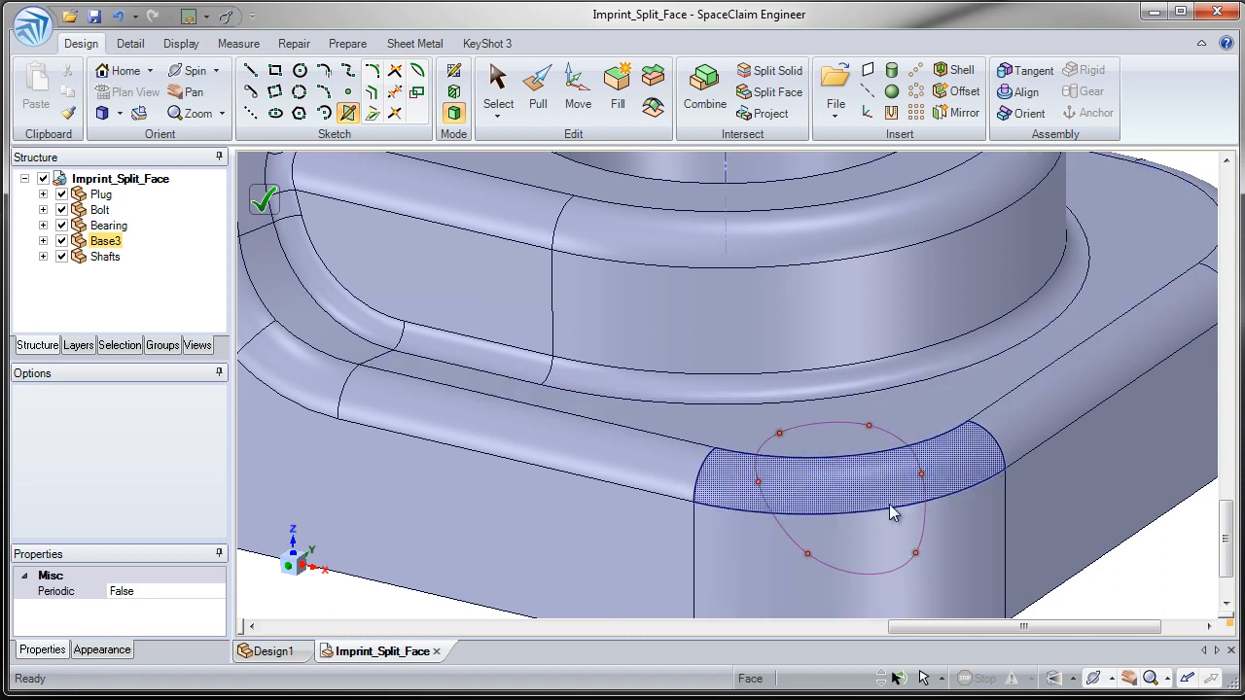
Step: Fine-tune two upper points of the closed face curve and complete it so it imprints onto the corner faces
drag(873, 425, 850, 437)
mouse_move(921, 475)
mouse_down()
mouse_move(950, 472)
mouse_move(1056, 394)
mouse_move(1061, 287)
mouse_move(1026, 248)
mouse_move(1033, 344)
mouse_move(1001, 386)
mouse_move(914, 422)
mouse_move(907, 443)
mouse_move(925, 477)
mouse_up()
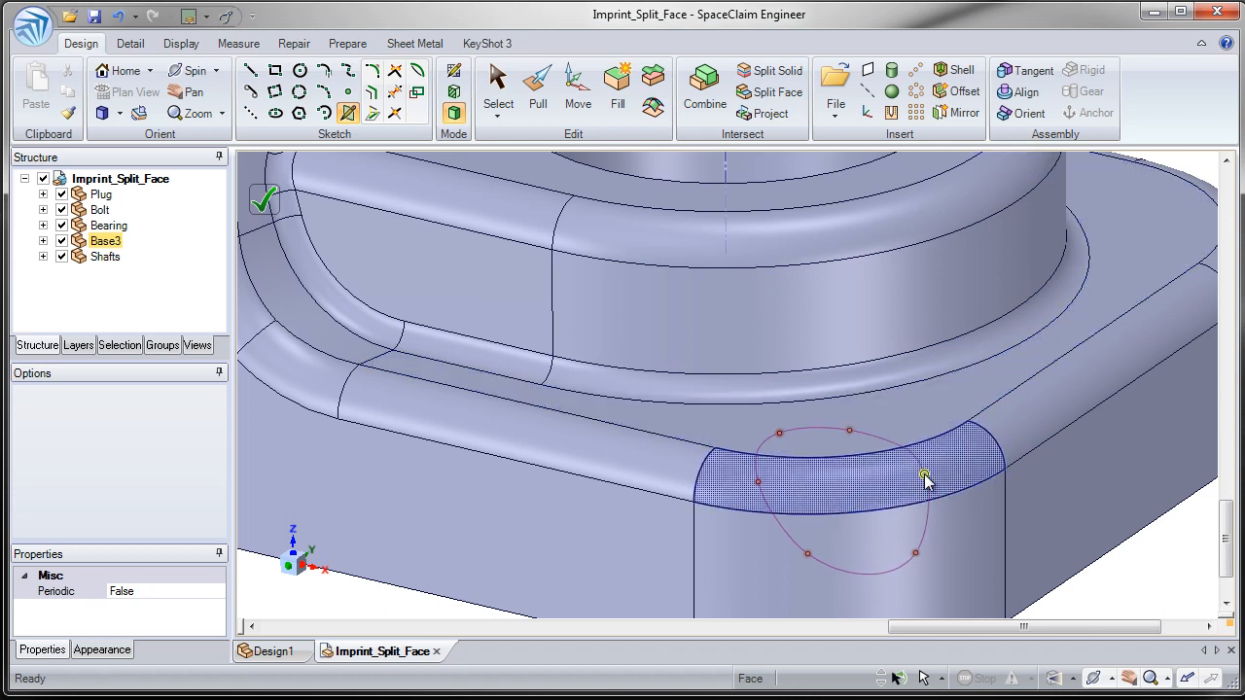
middle_drag(881, 474, 866, 466)
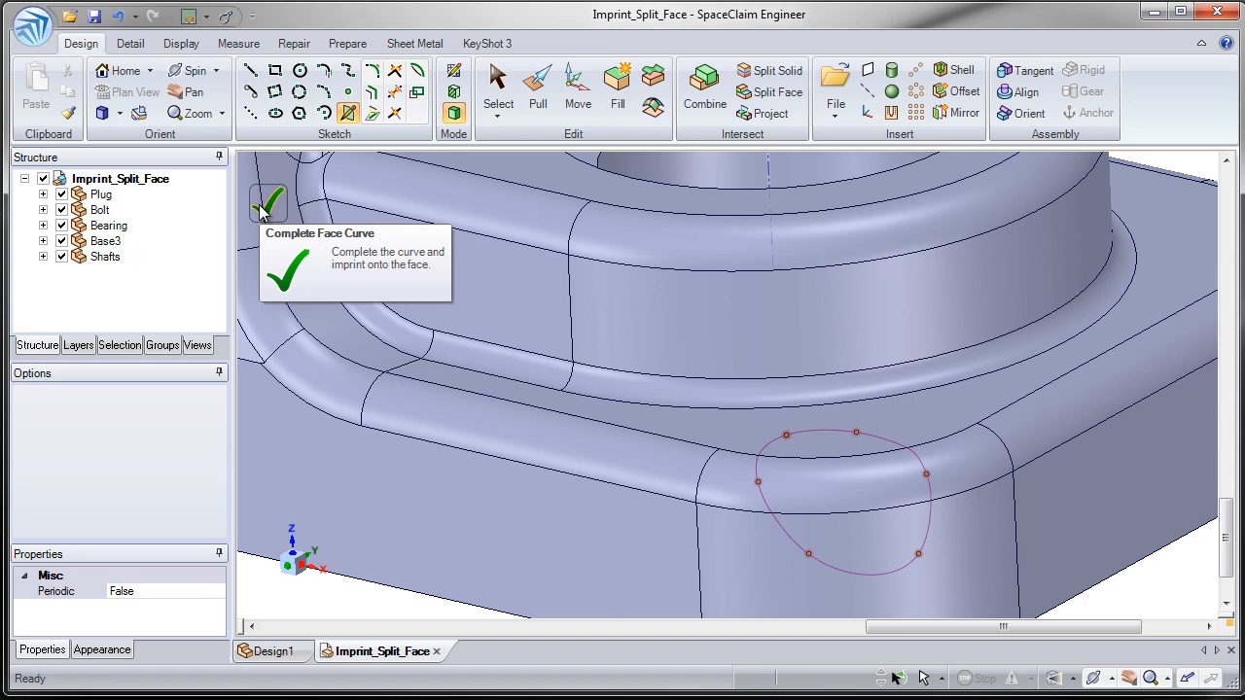
click(259, 204)
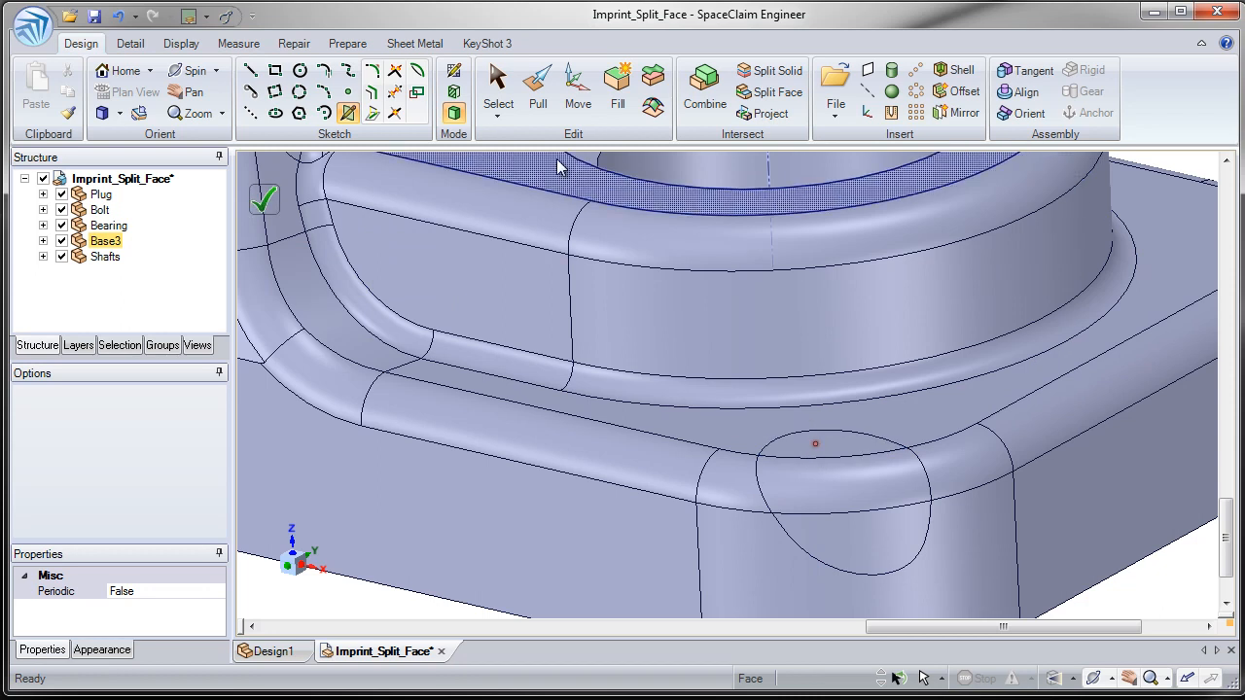
Step: Check the face patches enclosed by the imprinted curve on the foot's corner by selecting each one in turn
click(504, 91)
click(814, 451)
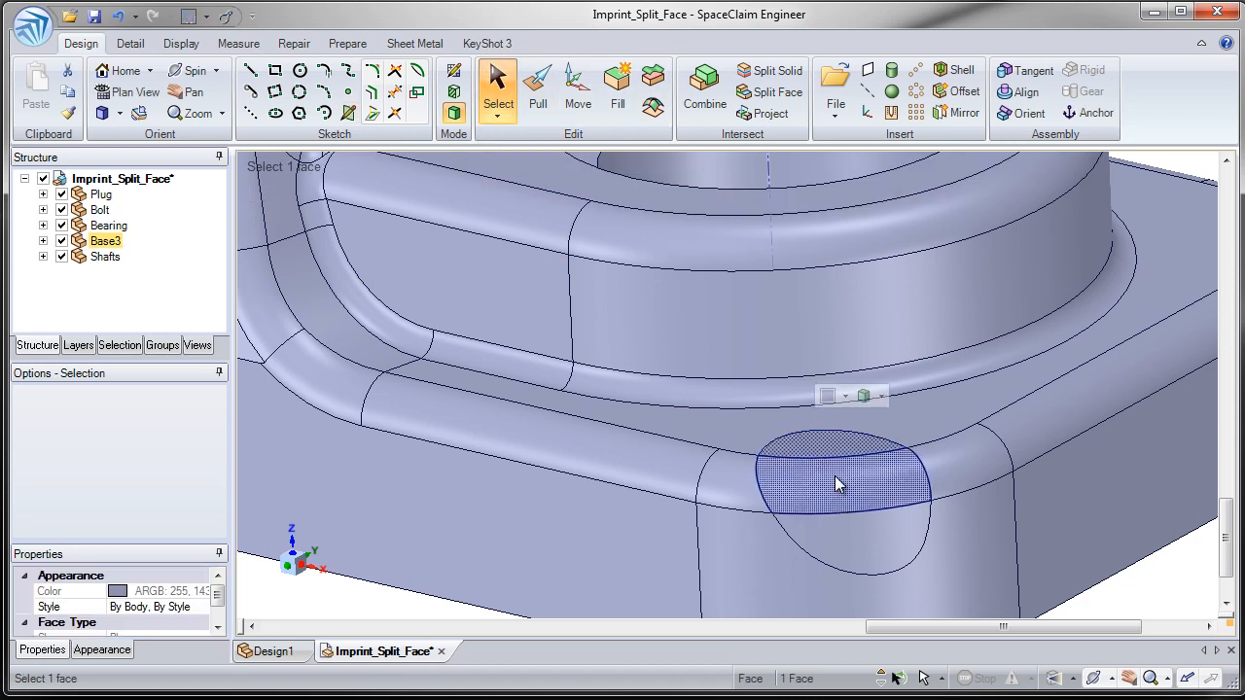
middle_drag(876, 557, 906, 554)
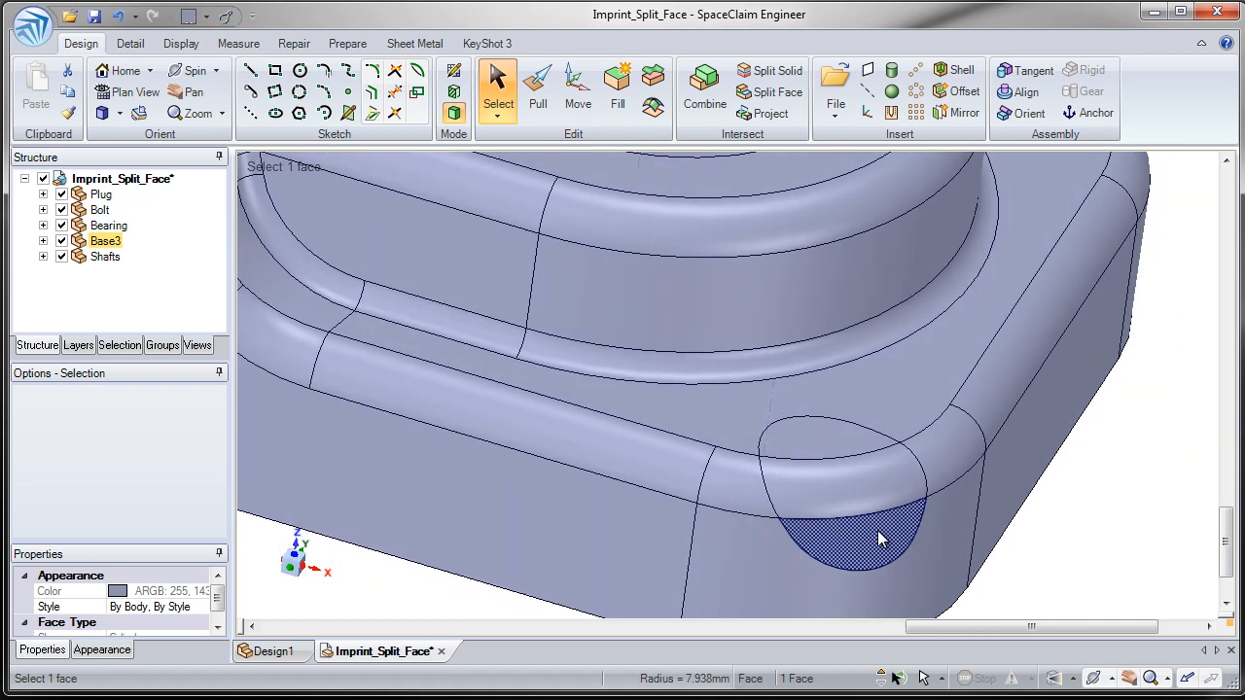
click(839, 501)
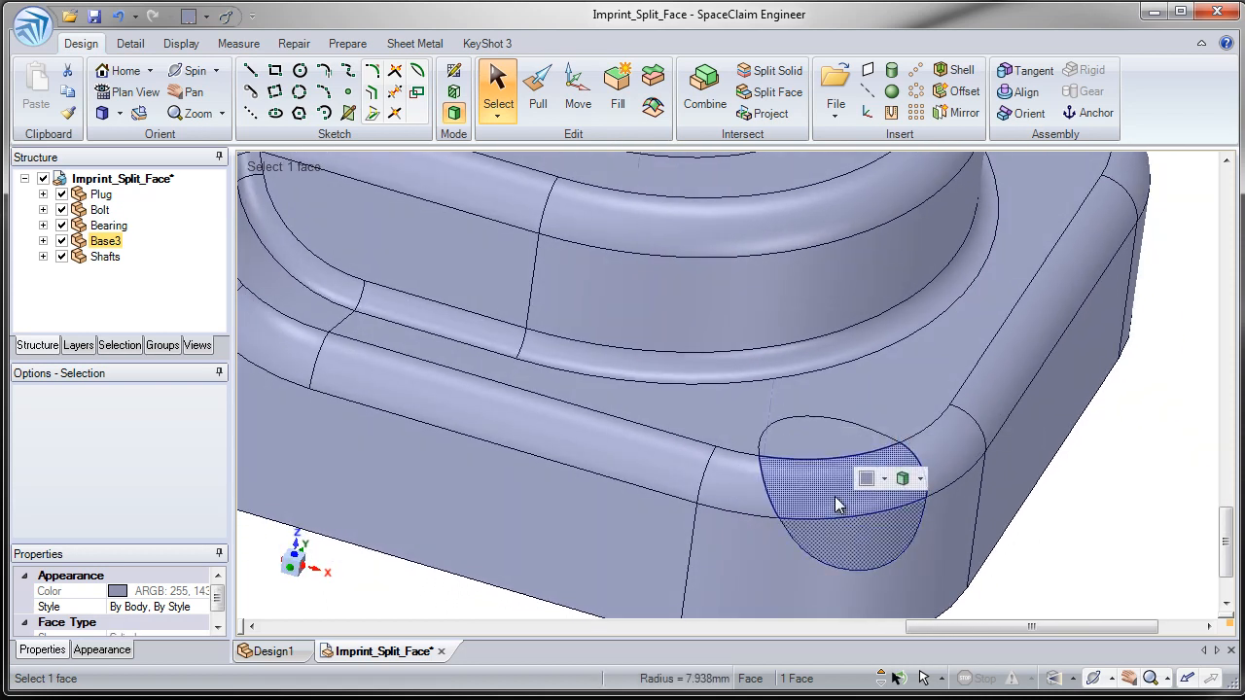
click(822, 455)
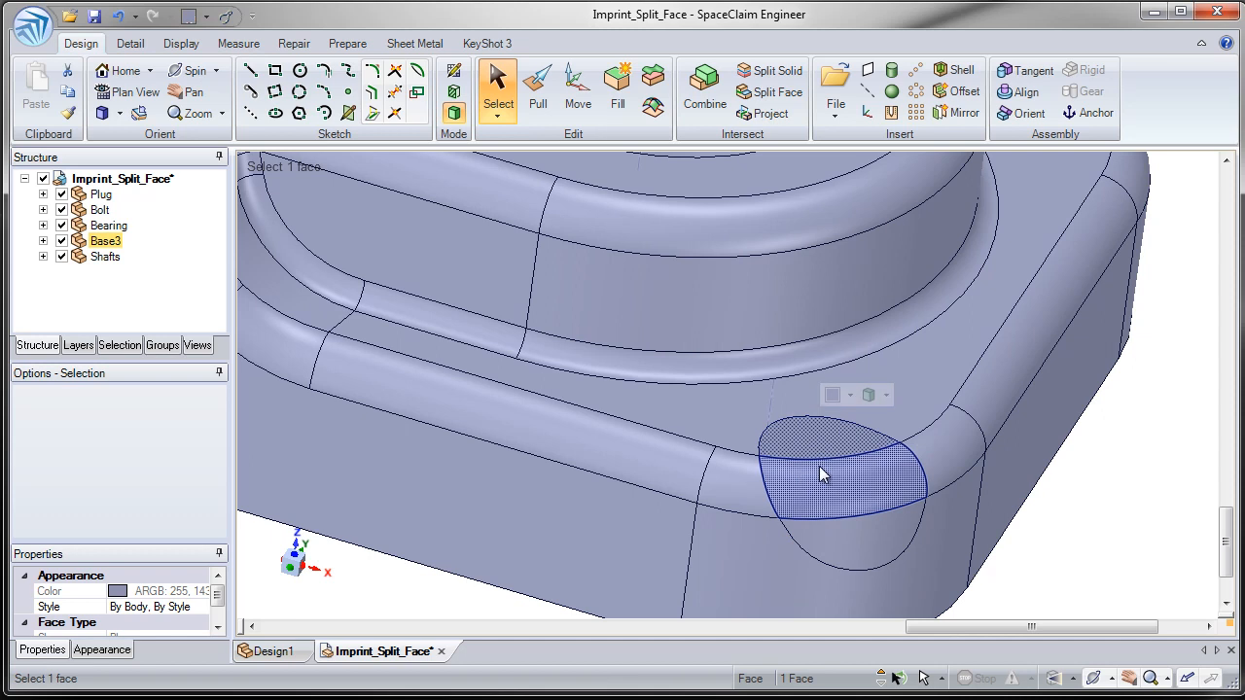
click(852, 535)
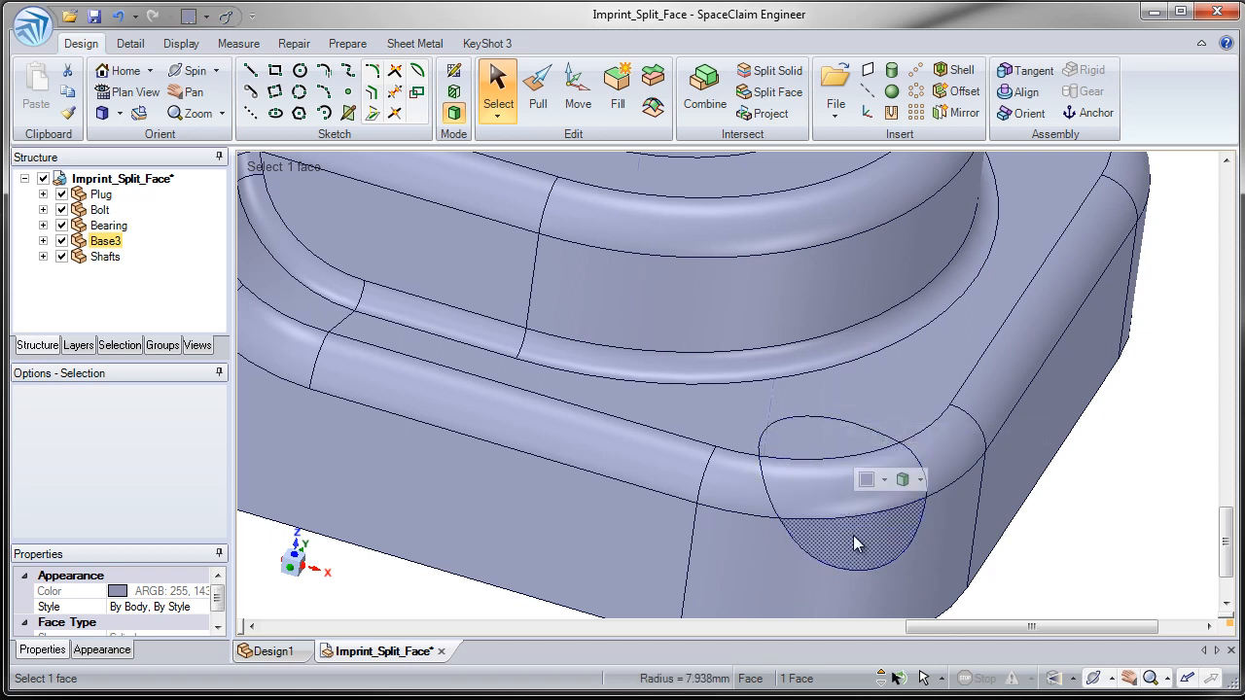
click(815, 493)
click(817, 455)
click(806, 446)
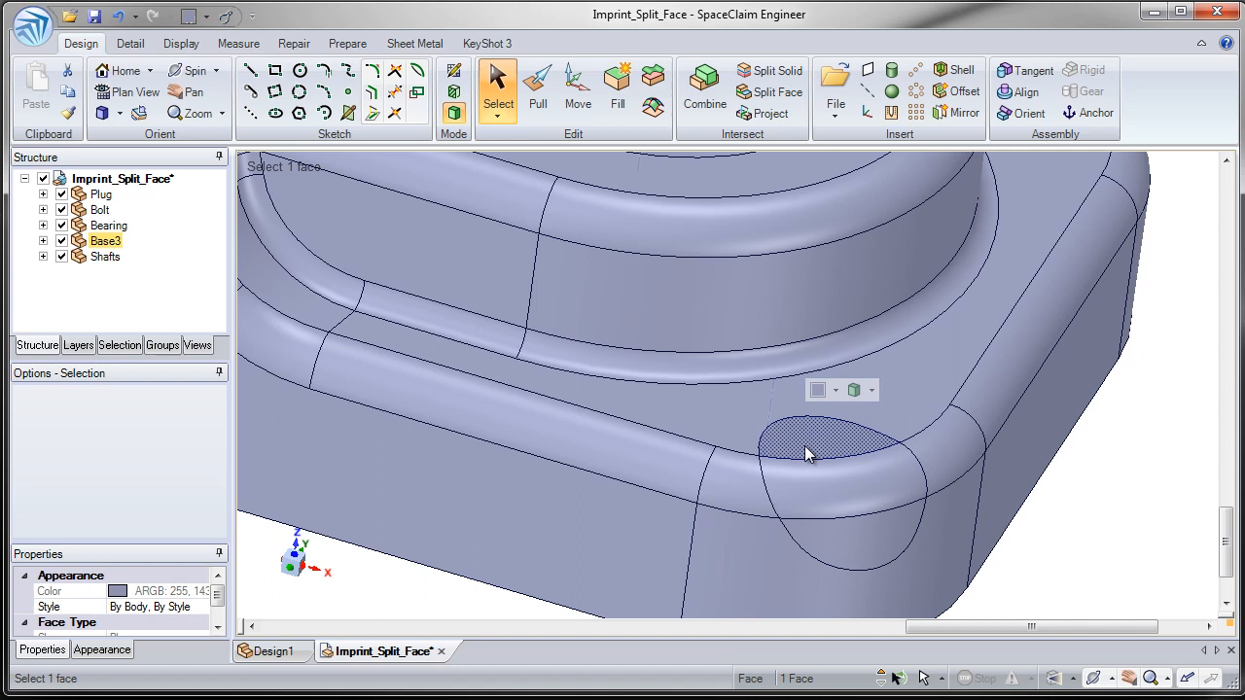
click(864, 493)
click(1084, 576)
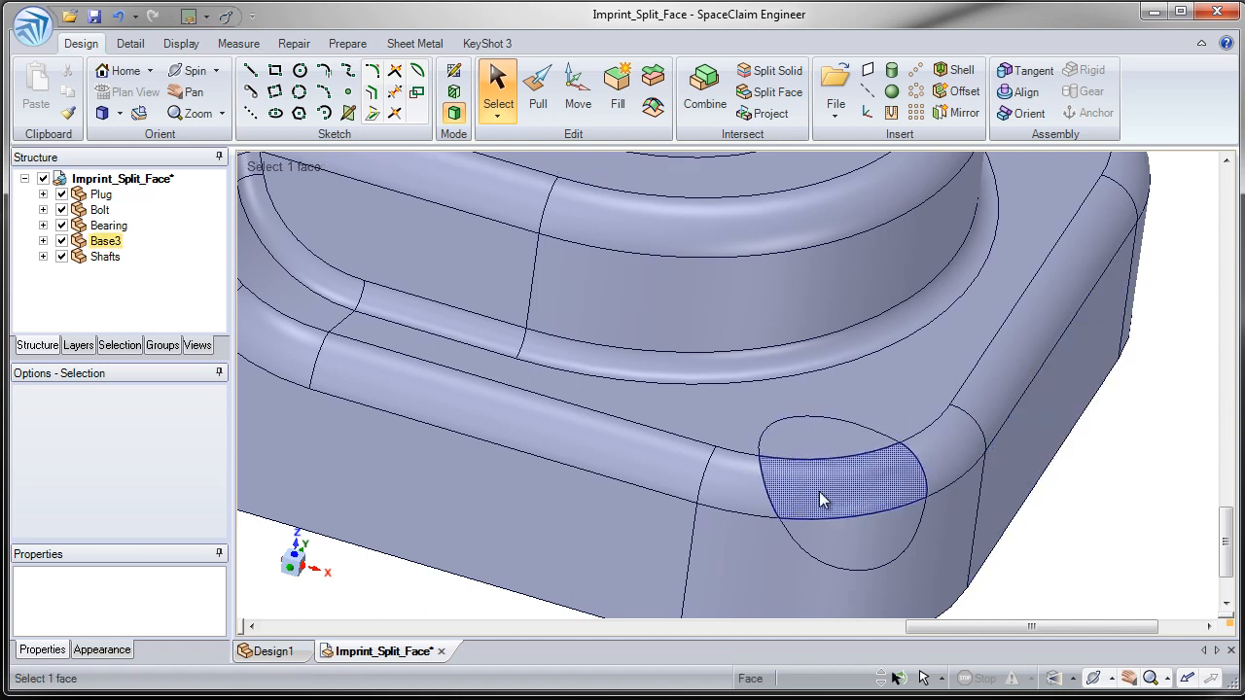
Step: Split the outer cylindrical face of the opposite foot's raised boss with Split Face, placing the UV cutter point at 50% along its lower edge
ctrl+middle_drag(1101, 533, 1073, 461)
shift+middle_drag(784, 384, 774, 513)
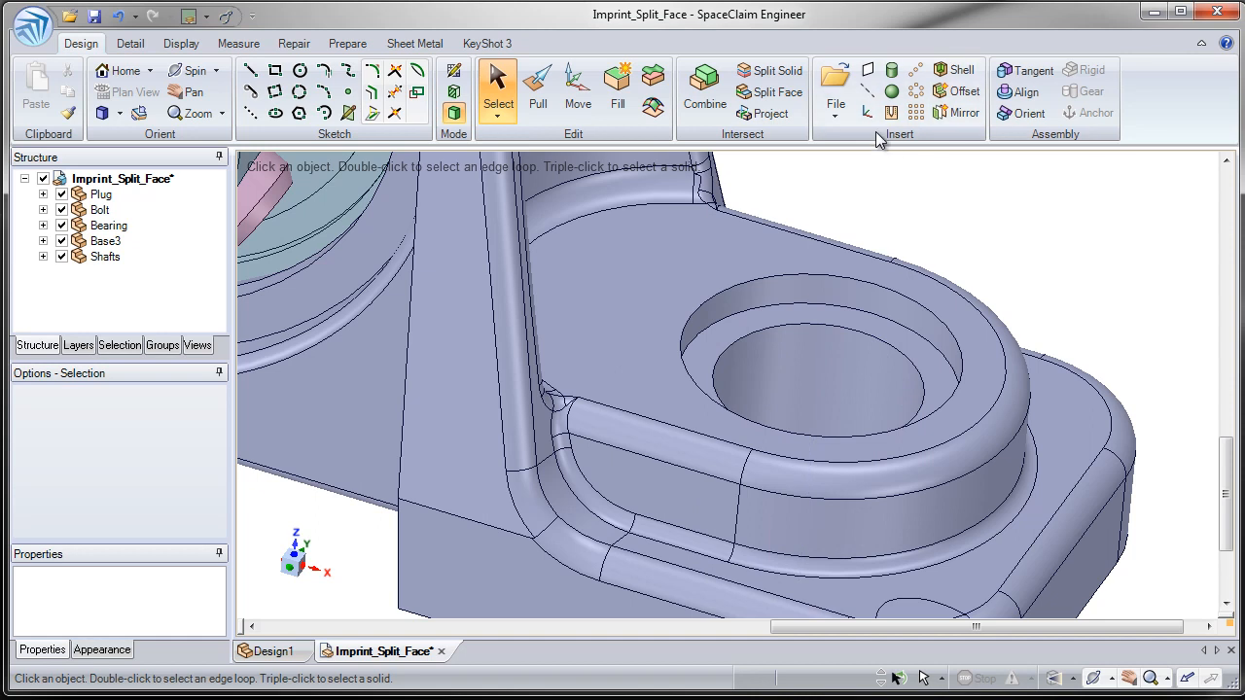
click(778, 94)
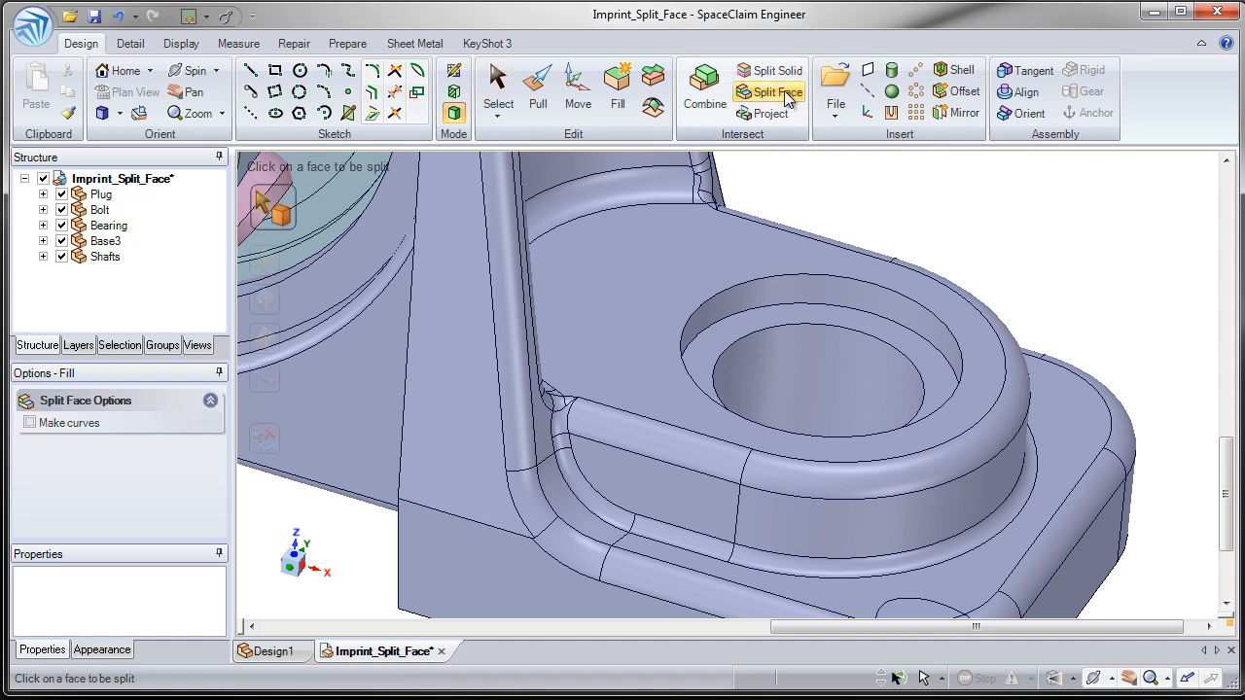
scroll(681, 170, down, 3)
scroll(675, 161, down, 1)
shift+middle_drag(374, 242, 692, 450)
scroll(694, 447, down, 1)
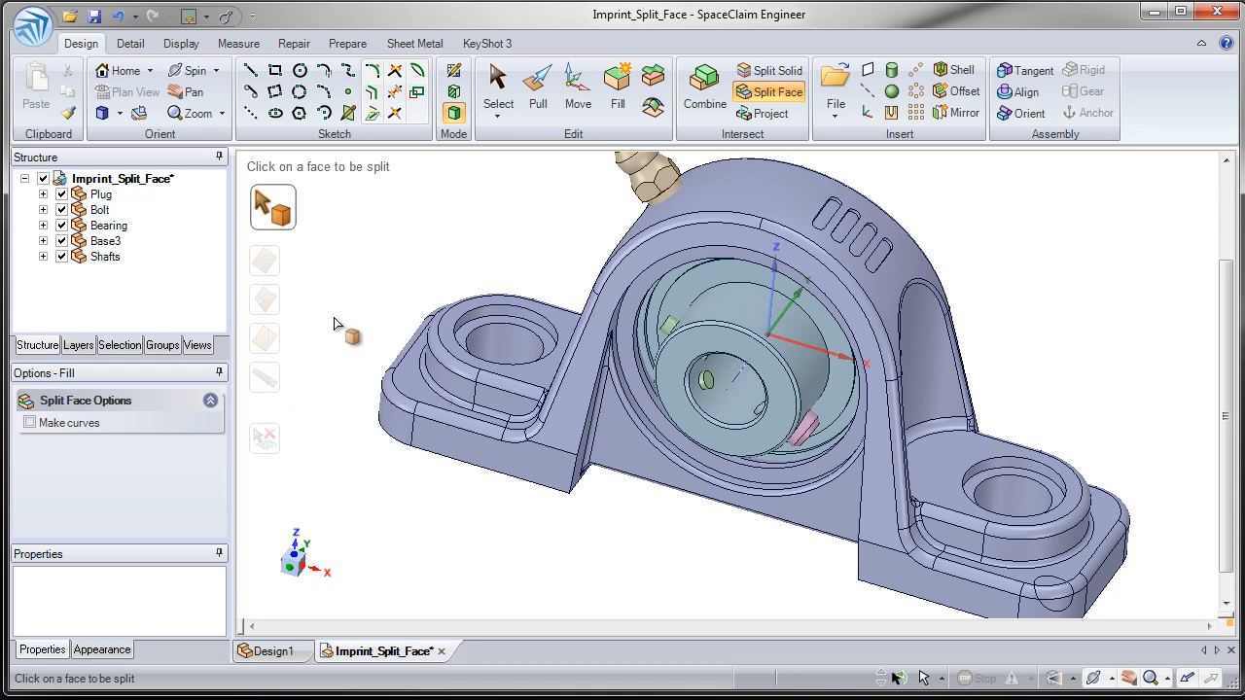
middle_drag(484, 425, 465, 477)
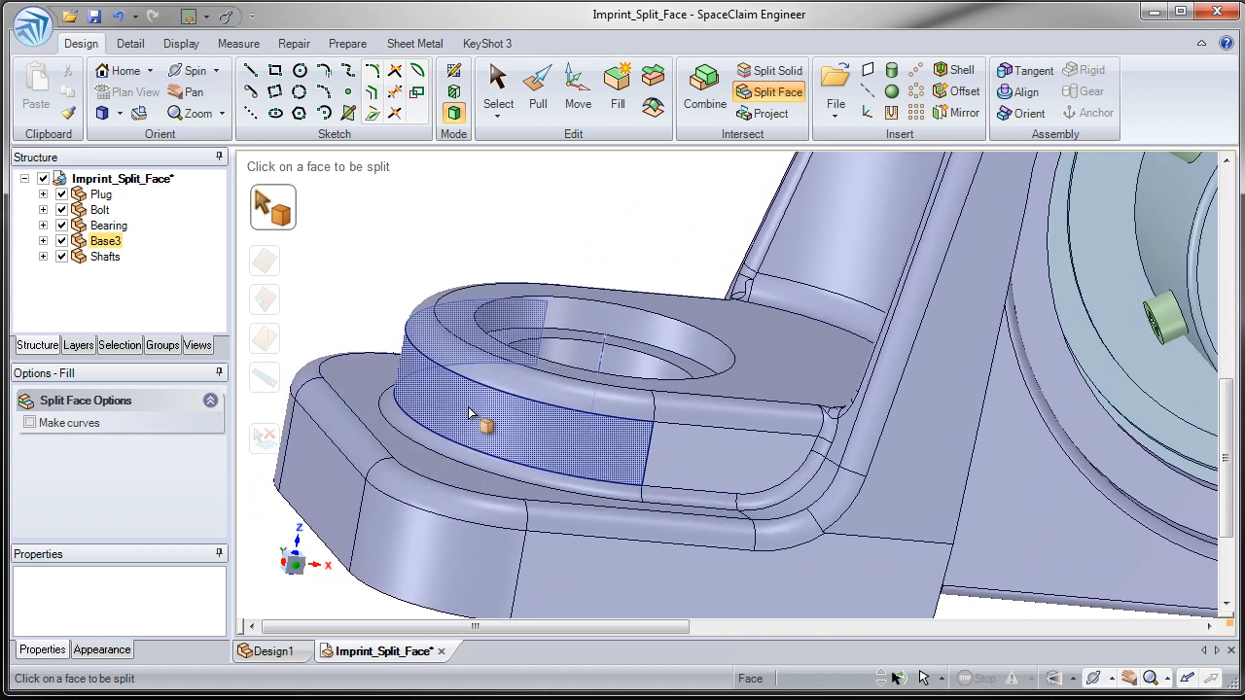
click(459, 406)
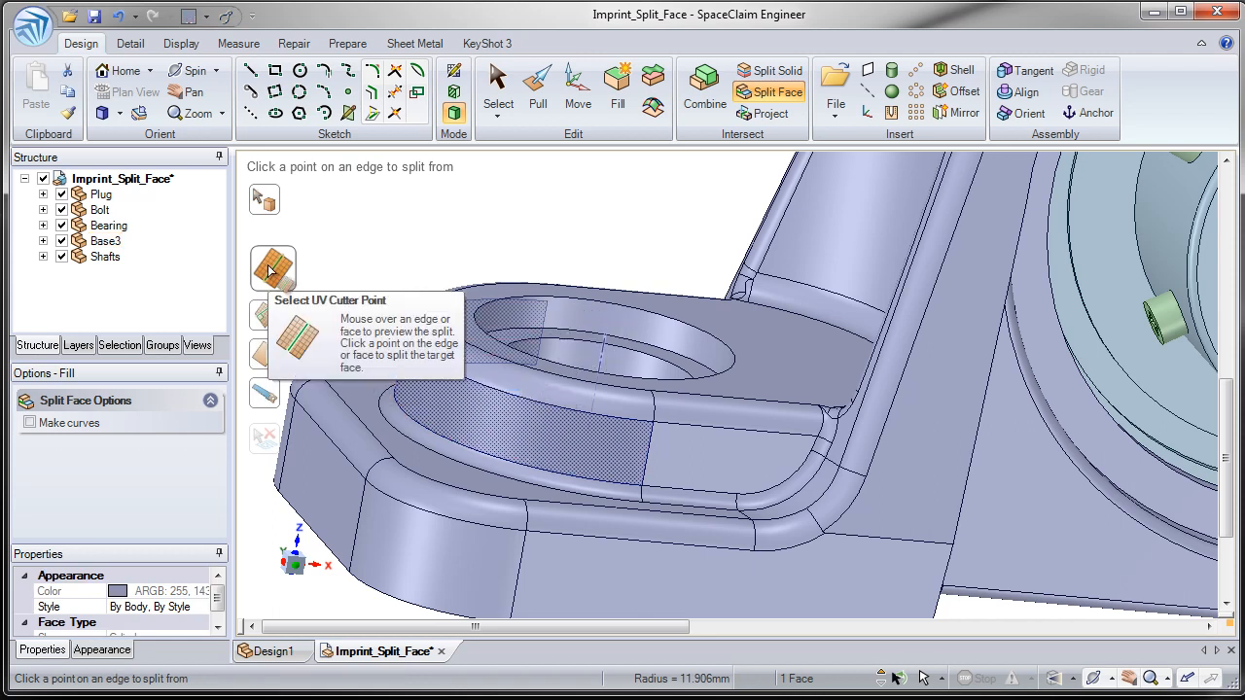
click(308, 247)
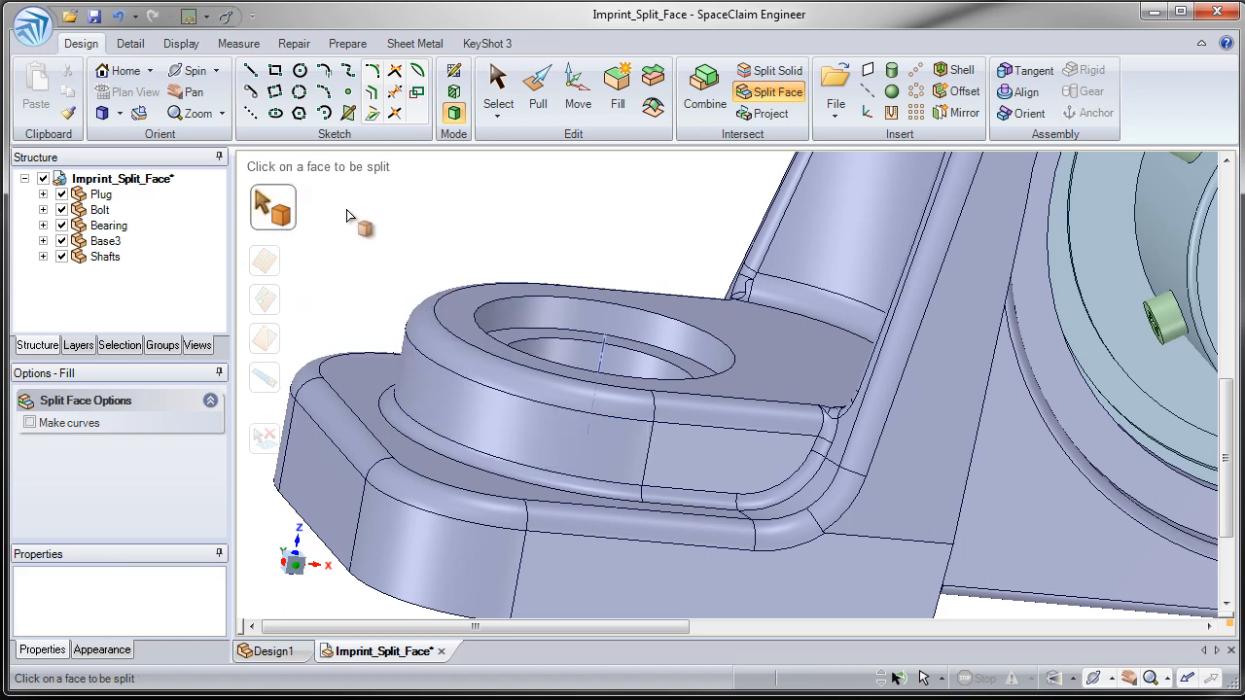
click(433, 386)
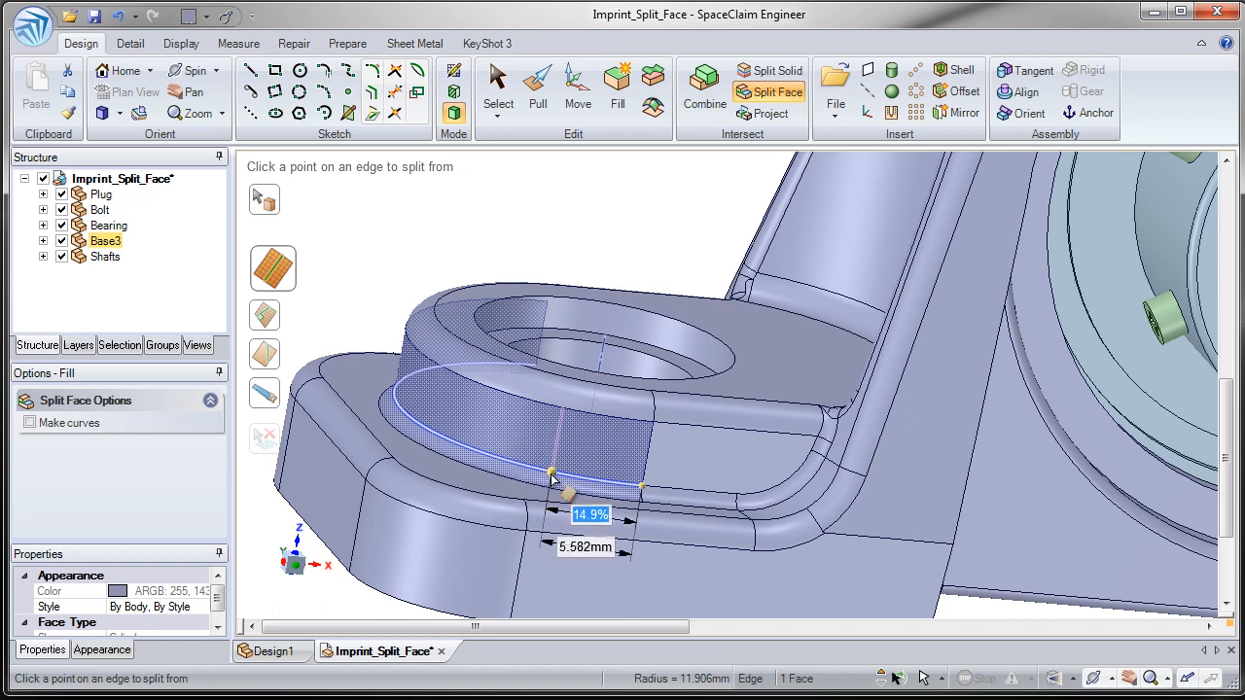
middle_drag(483, 457, 468, 444)
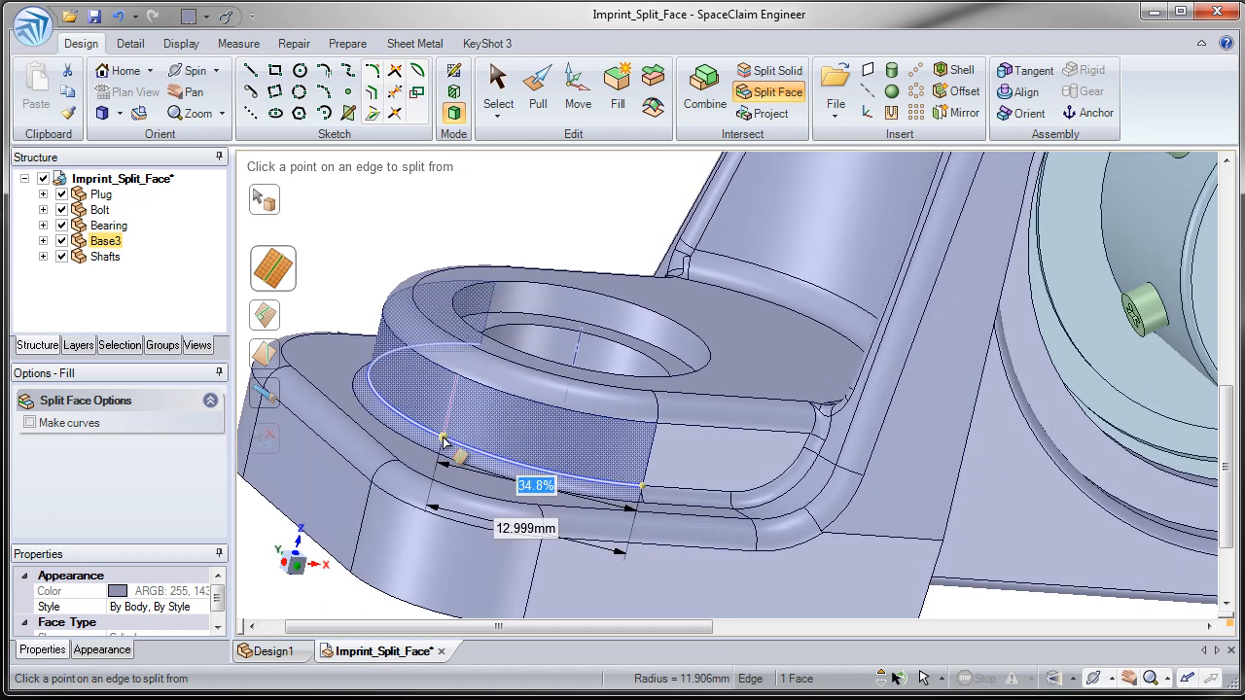
text(50)
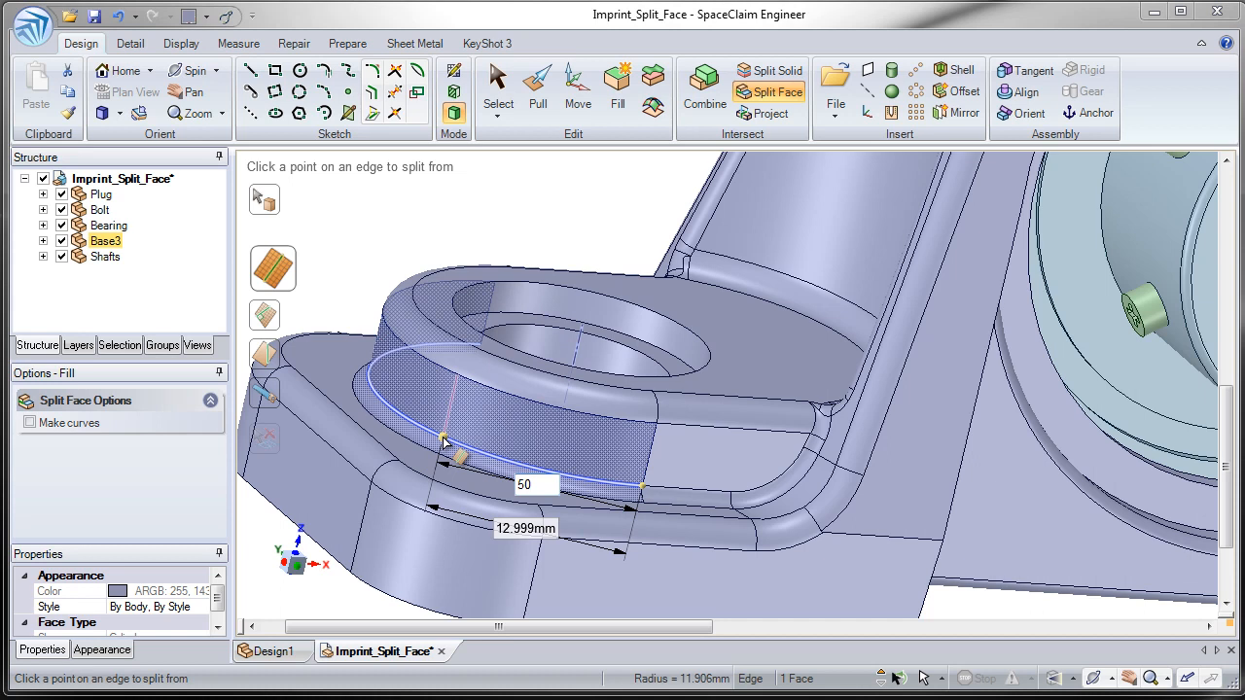
key(Return)
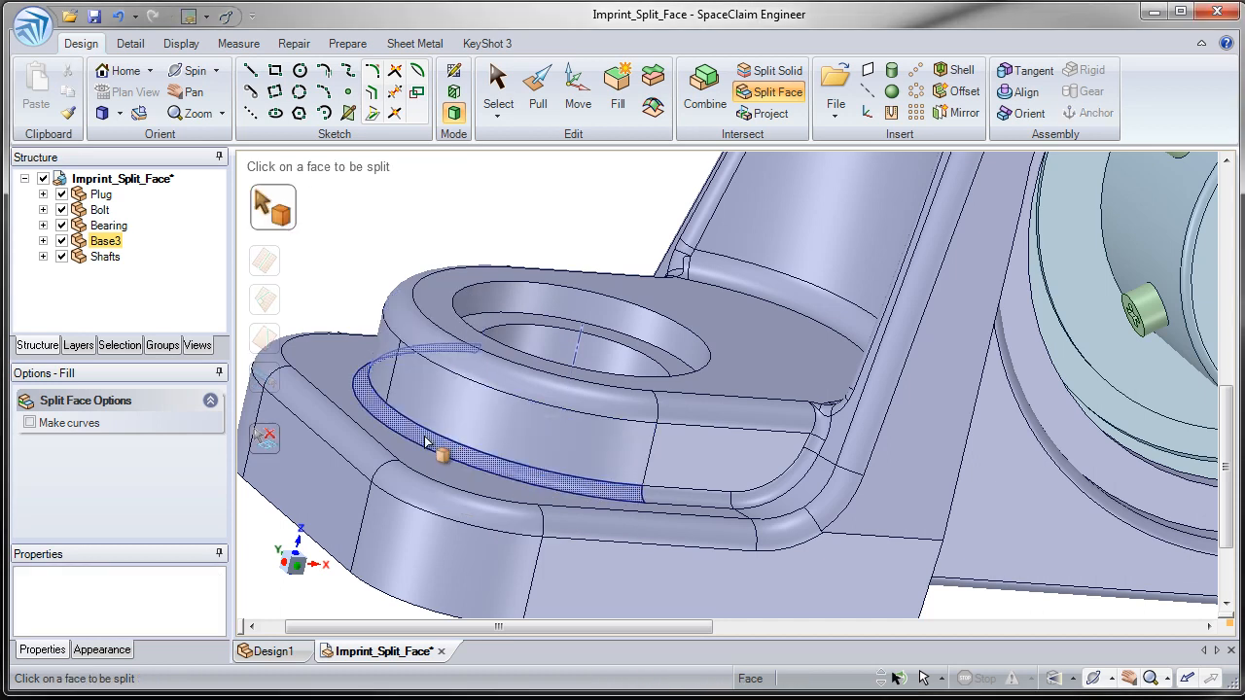
click(390, 364)
key(Escape)
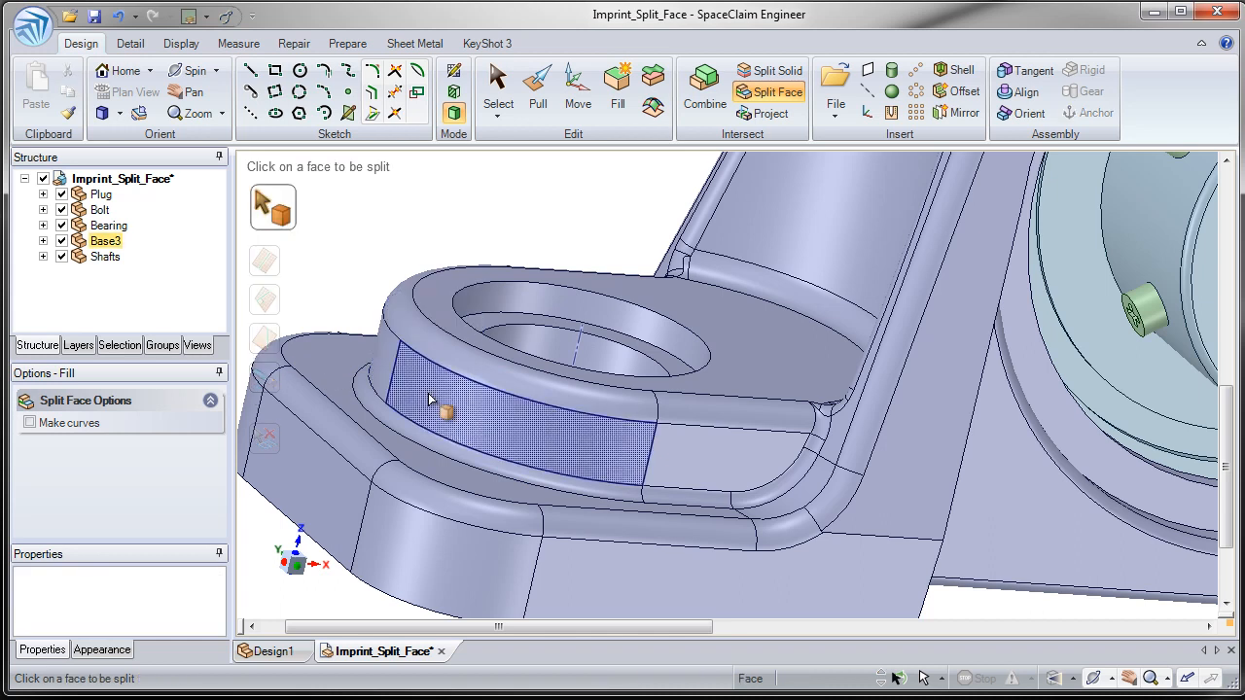
click(426, 390)
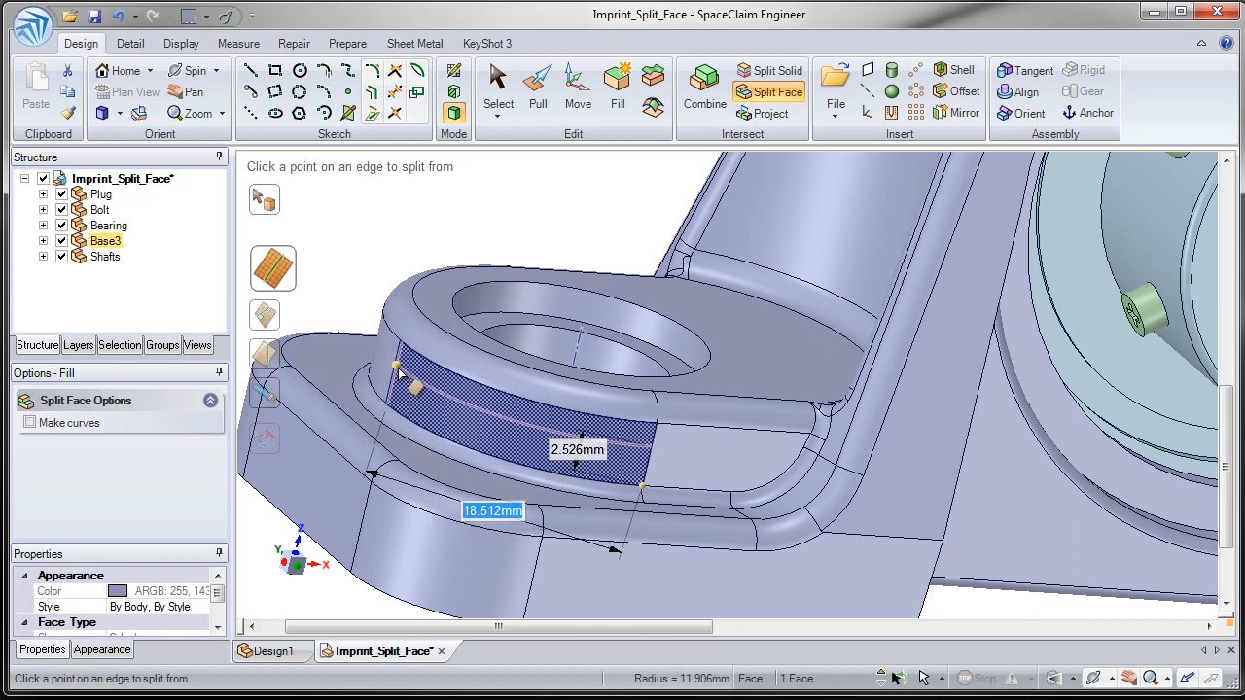
click(386, 250)
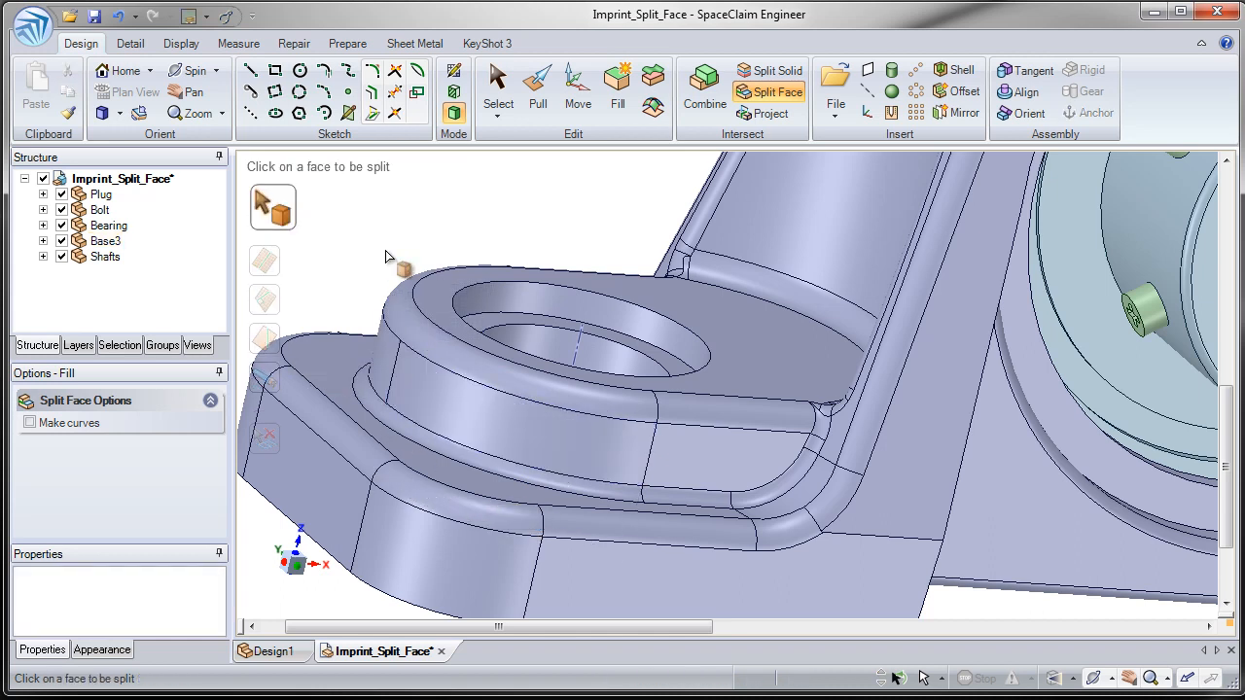
Step: Select the flat top face of the foot's raised boss for Split Face and choose the two-point cutter
middle_drag(461, 325, 455, 345)
click(454, 335)
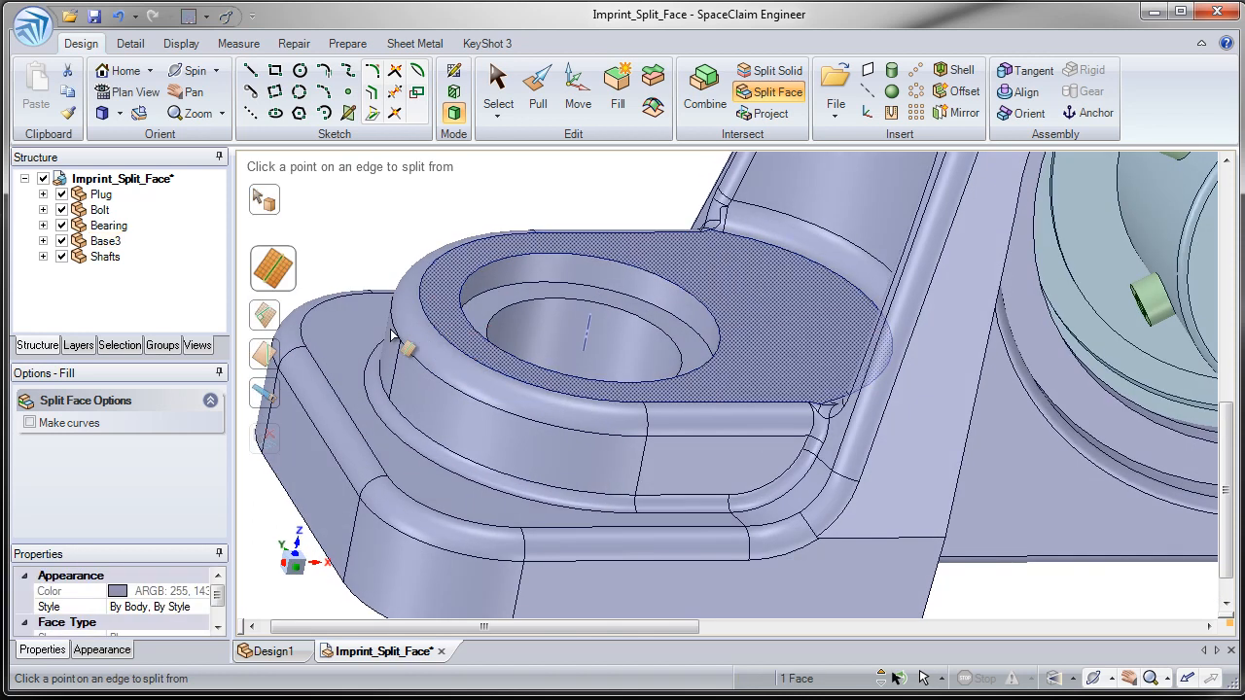
click(272, 317)
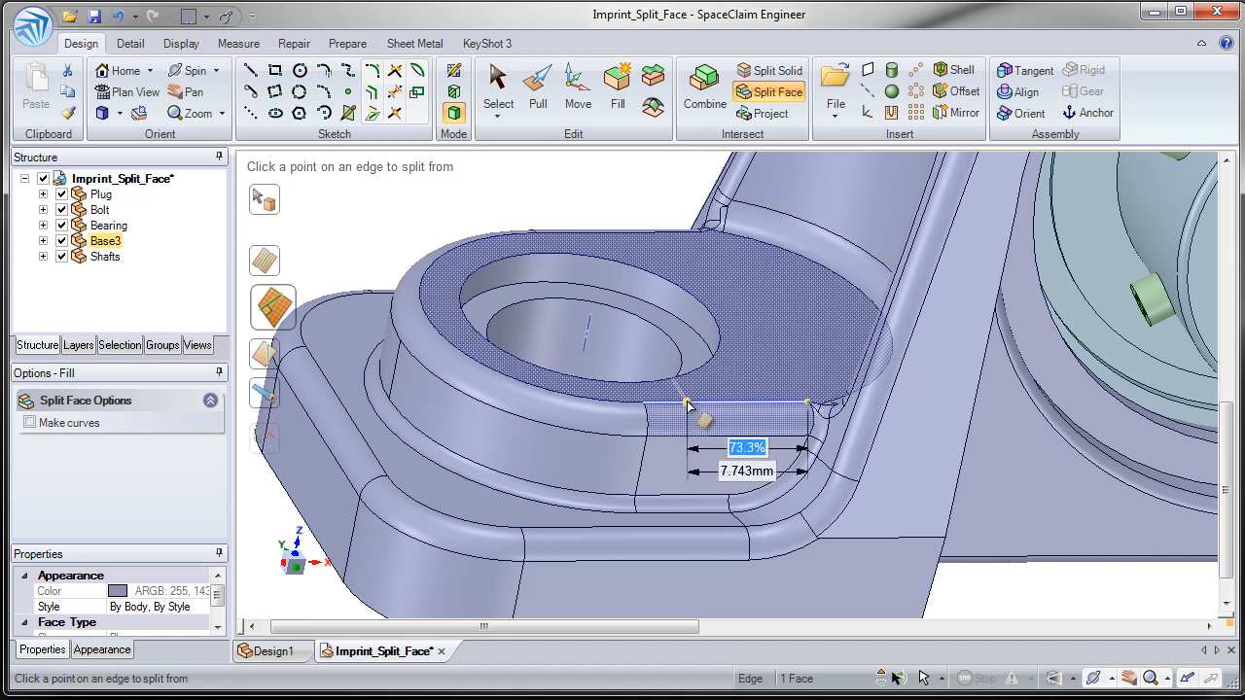
click(271, 358)
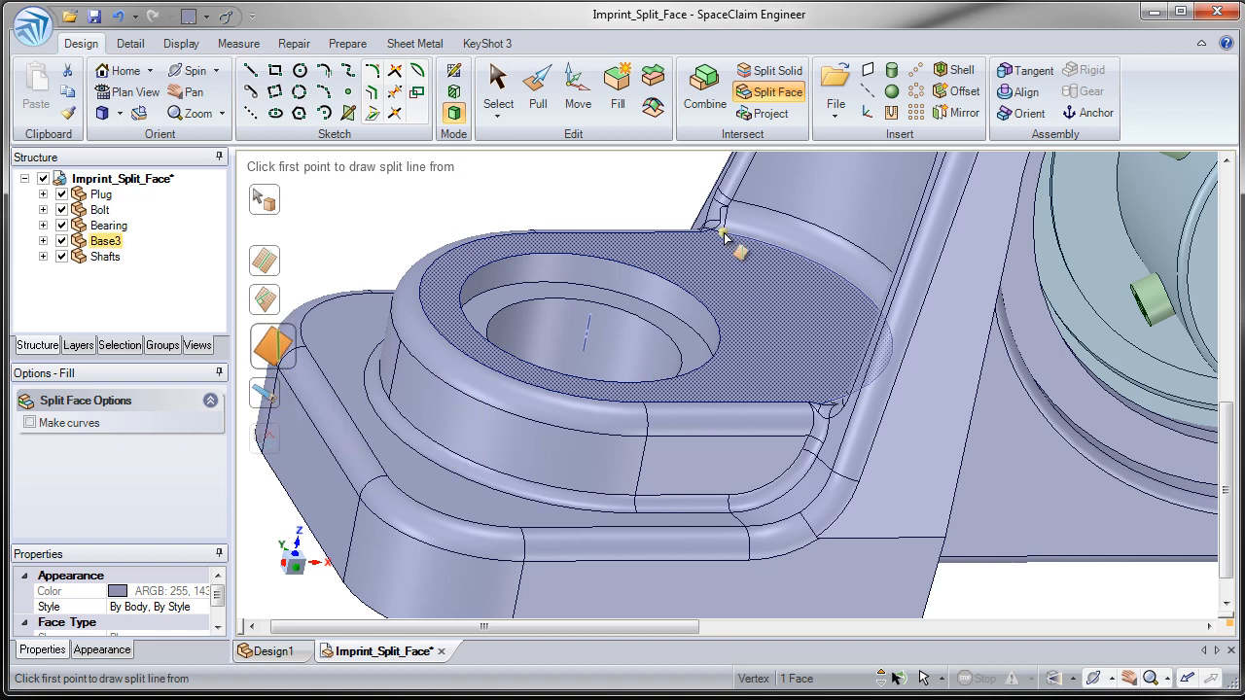
scroll(753, 278, up, 5)
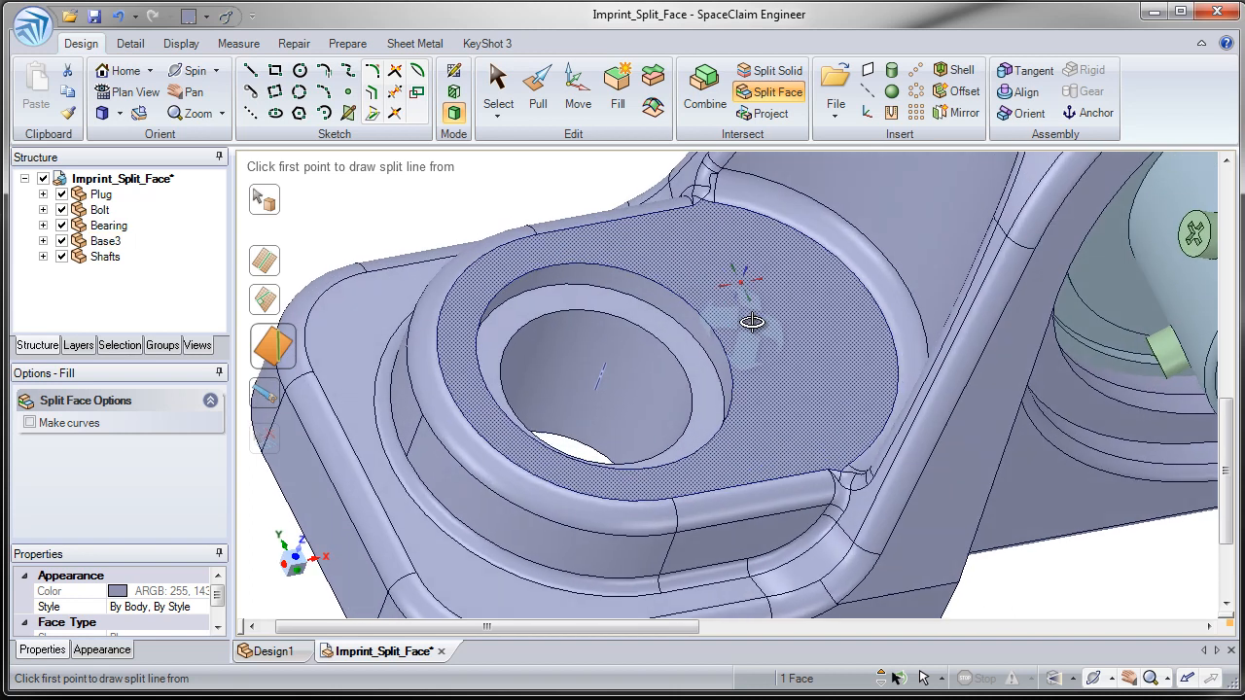
Step: Try a straight split line across the boss's top face between the two ends of its curved inner edge, undoing each attempt
click(714, 203)
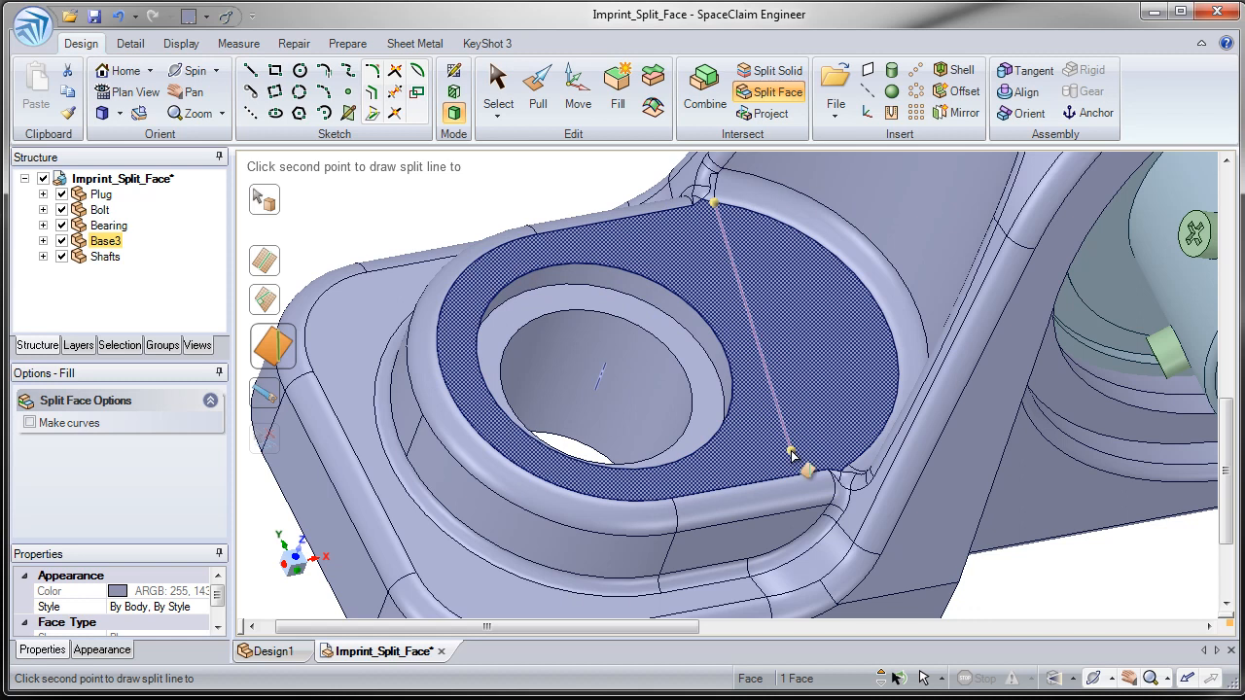
click(847, 464)
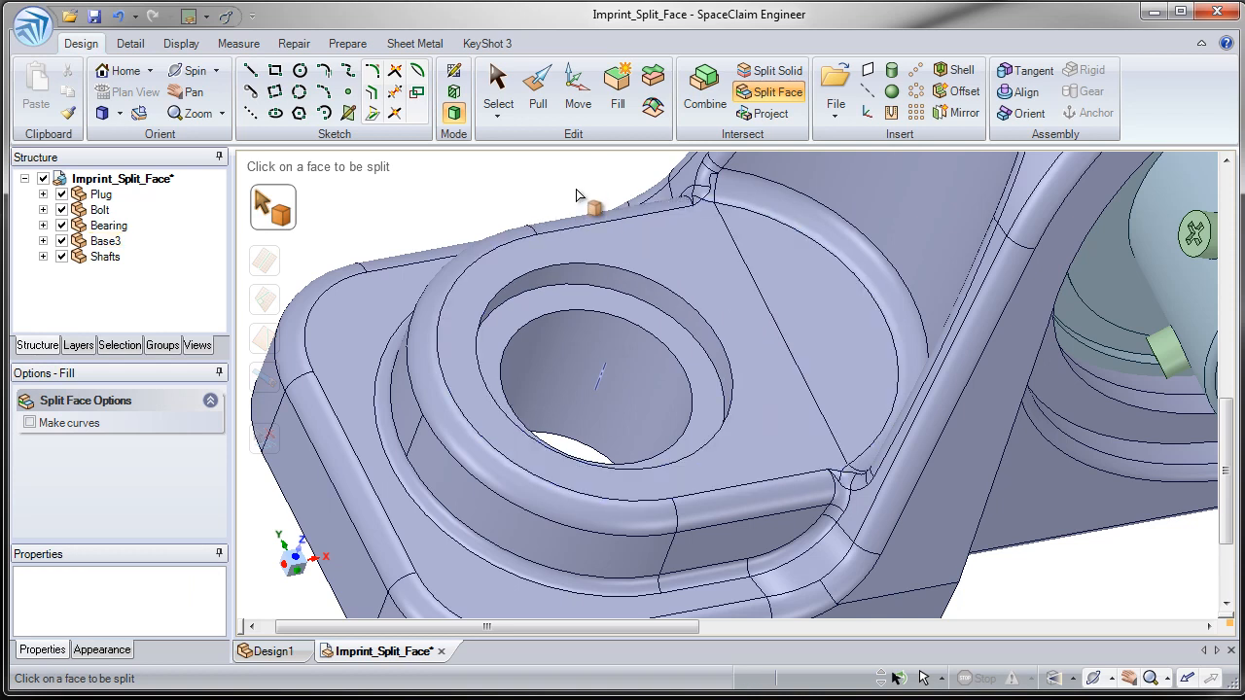
click(122, 18)
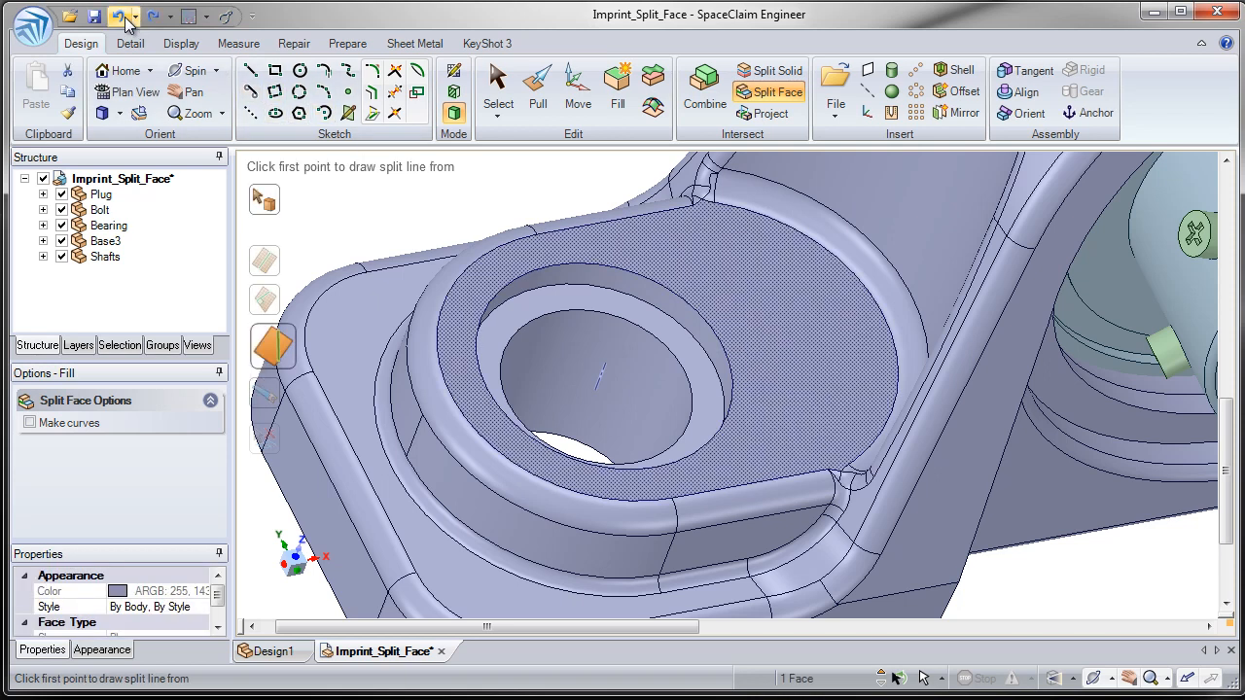
scroll(753, 282, up, 5)
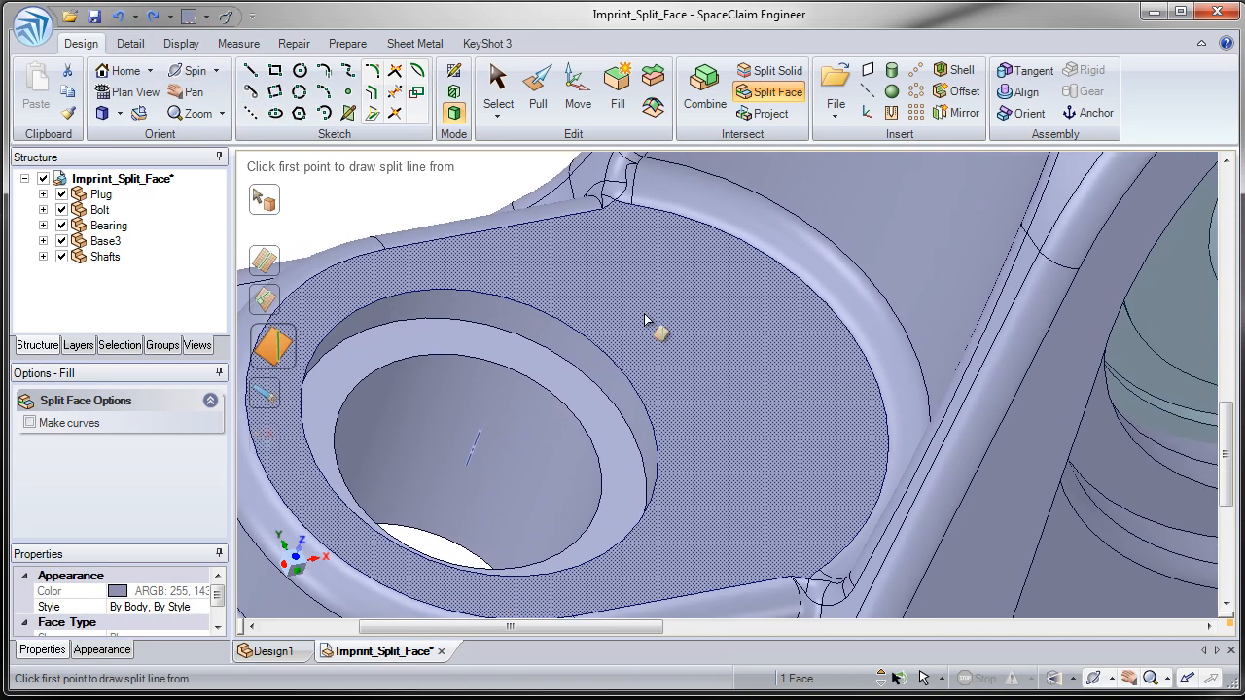
click(633, 205)
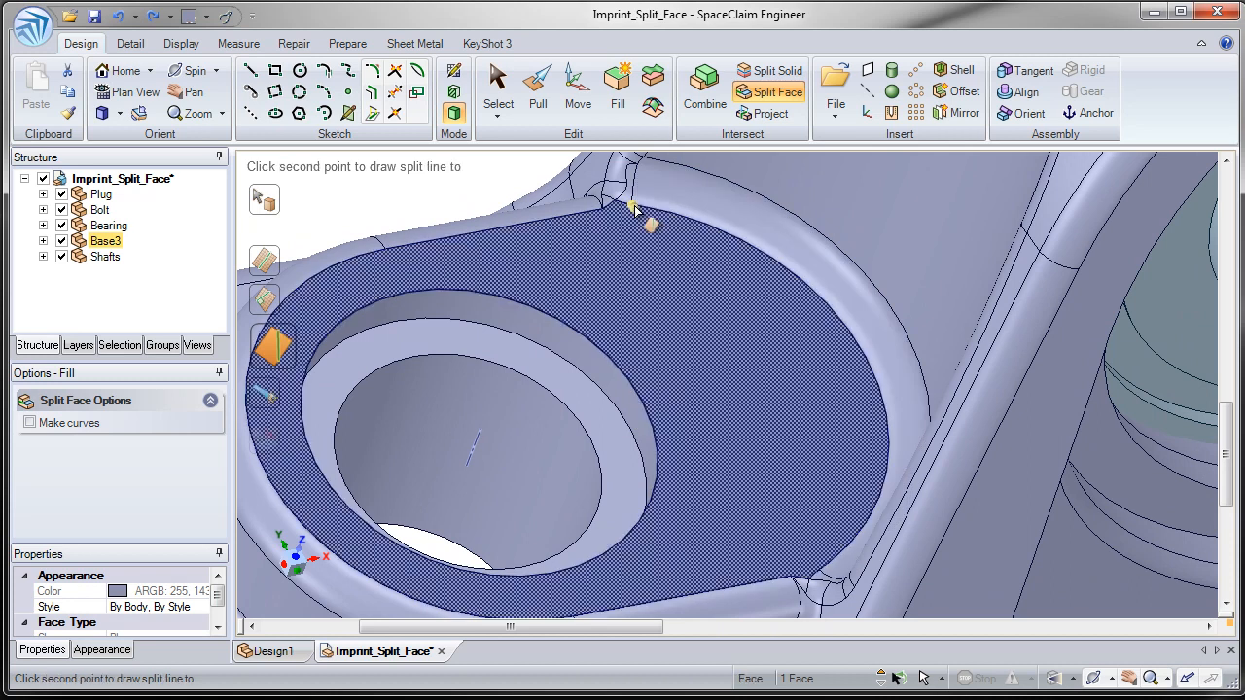
click(821, 573)
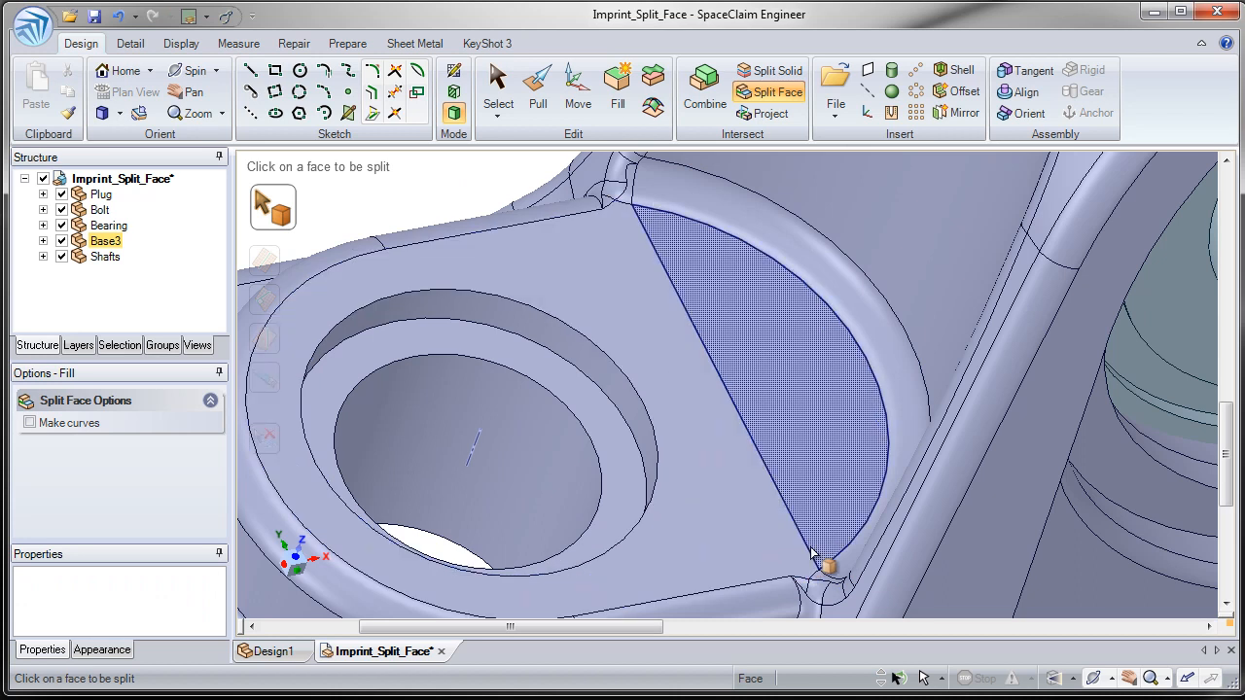
click(522, 190)
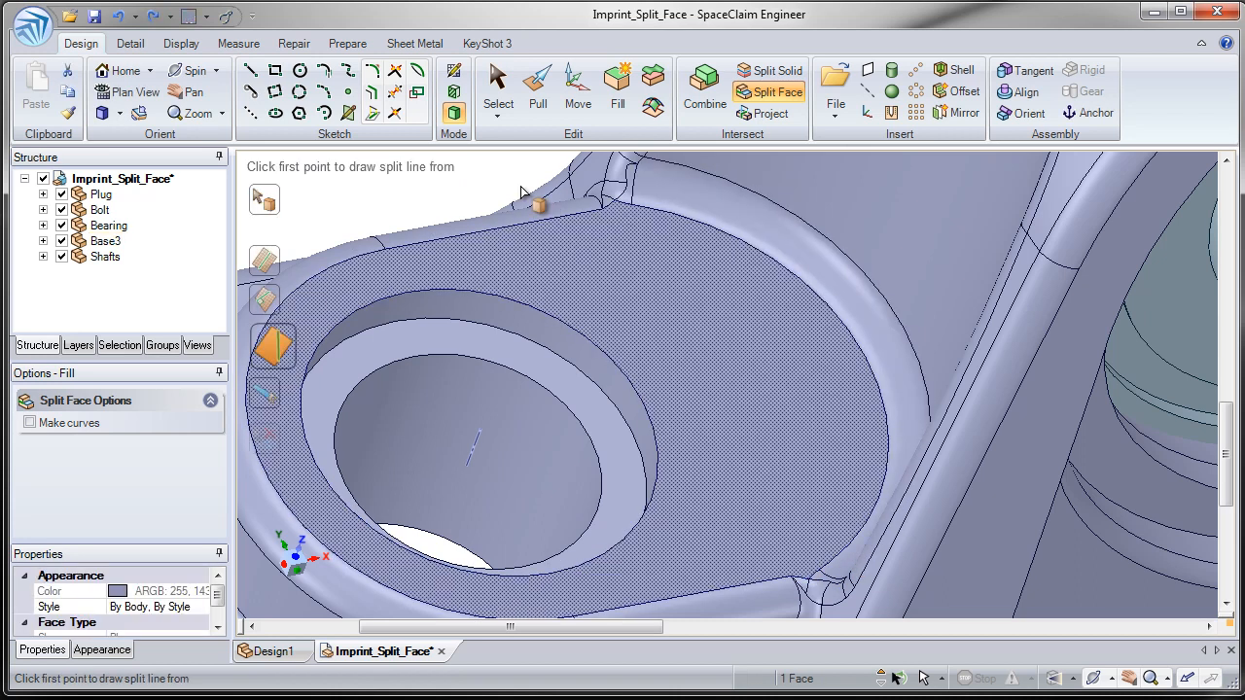
Step: Try a split line from the curved edge's end to a point in the middle of the top face, and undo it
click(631, 206)
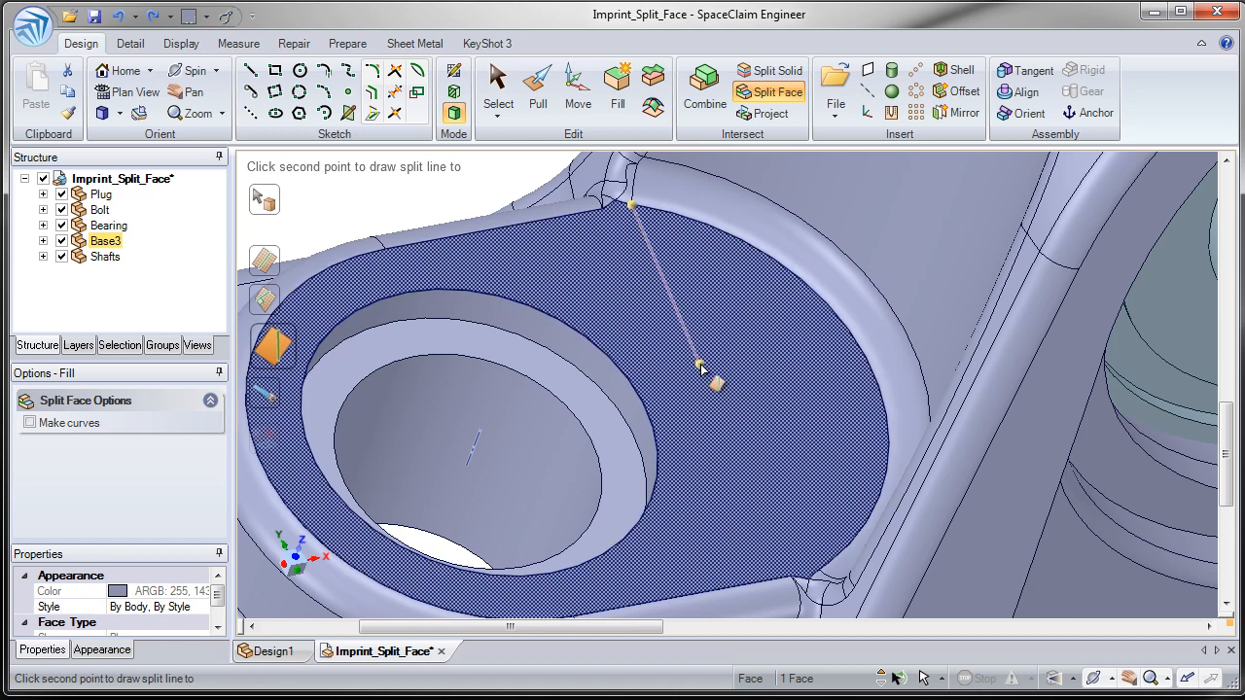
click(749, 402)
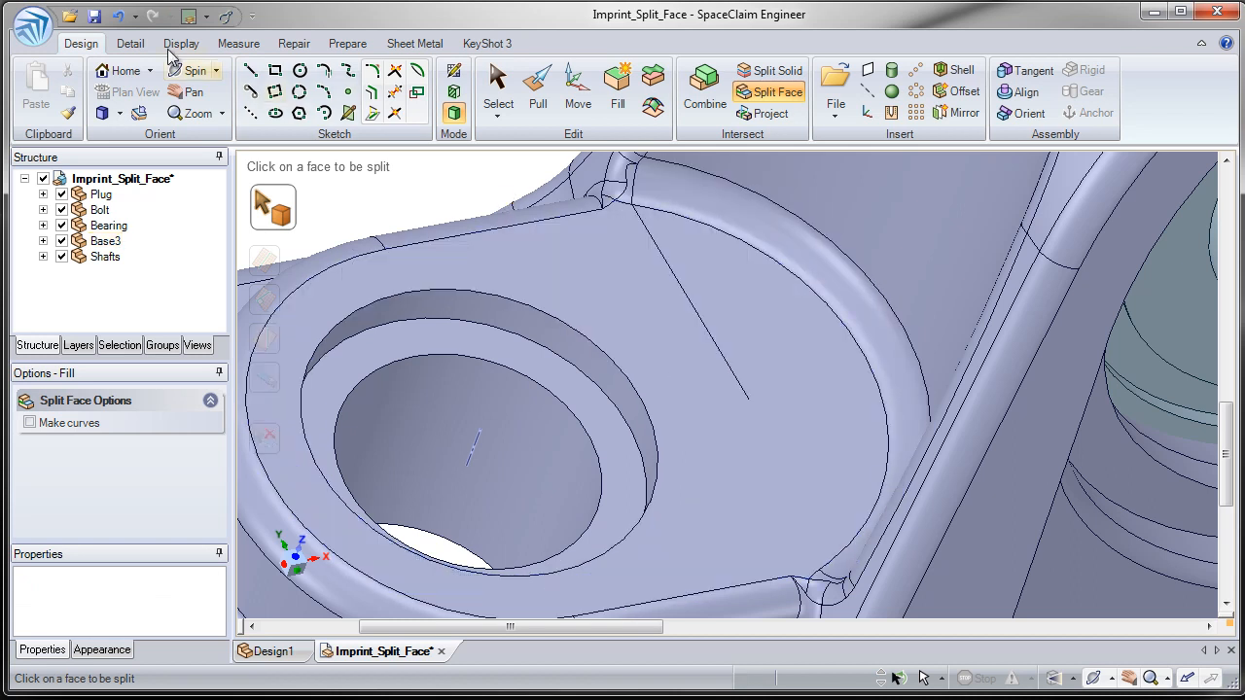
click(117, 17)
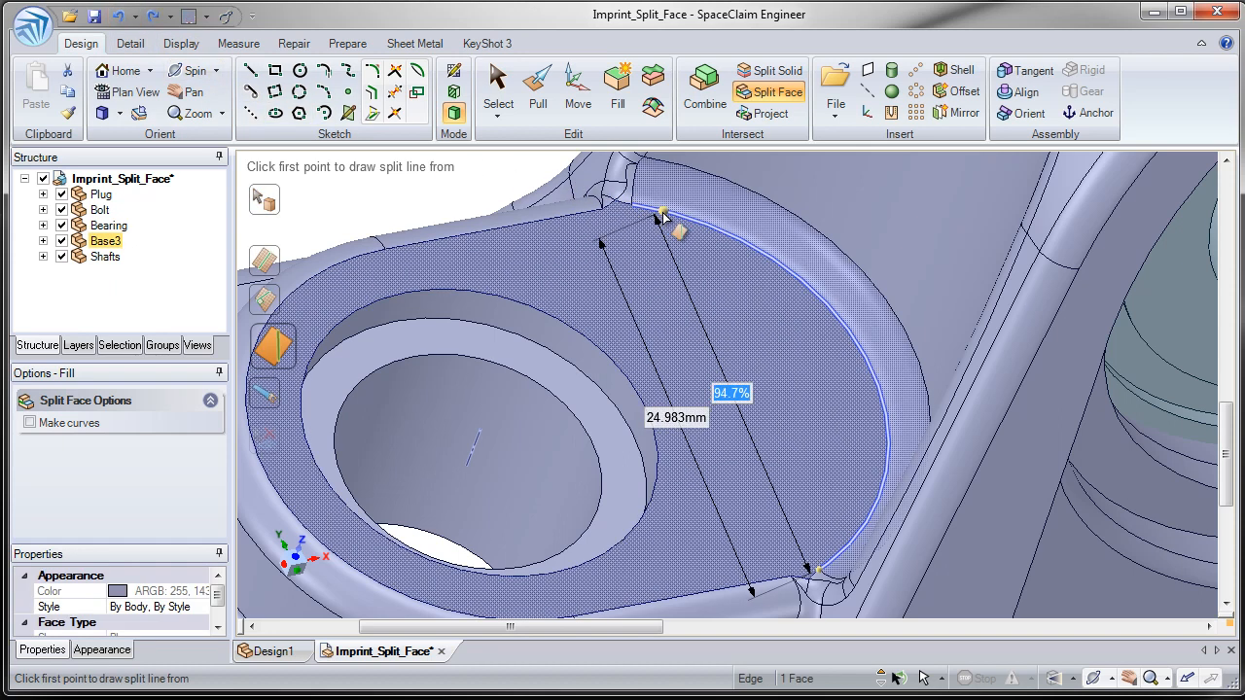
Step: Split the boss's top face with a straight line between the 0% and 100% points of its curved inner edge
text(0)
click(869, 525)
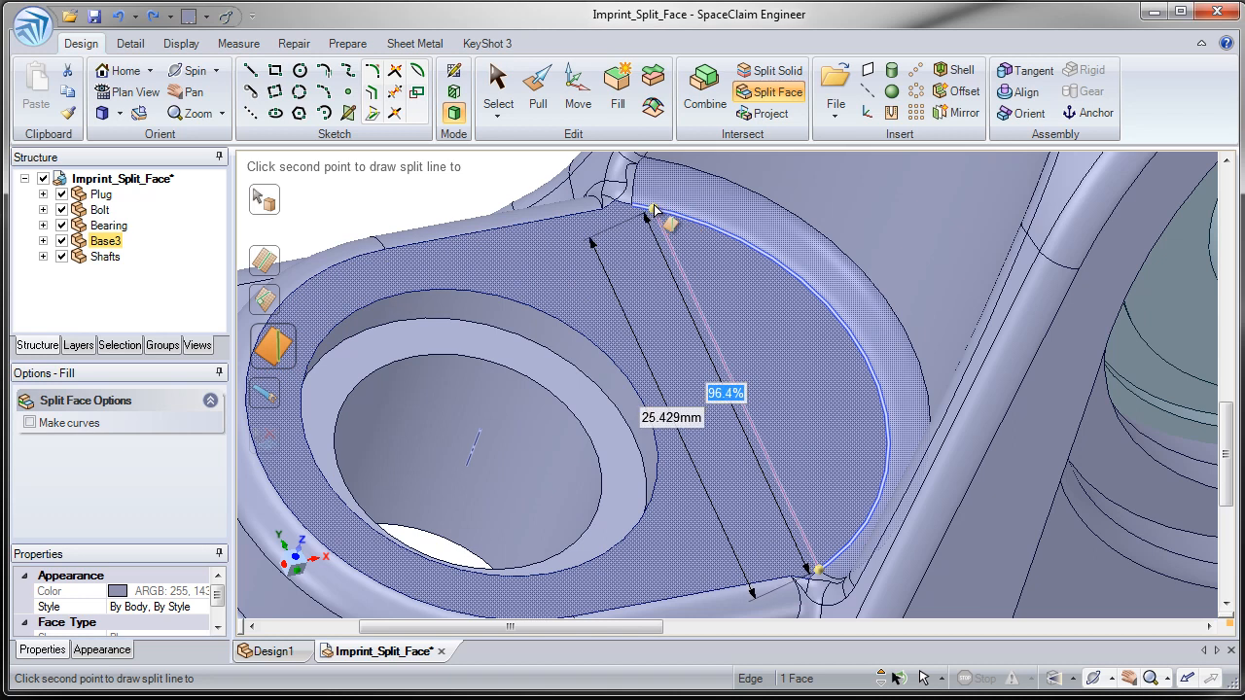
text(100)
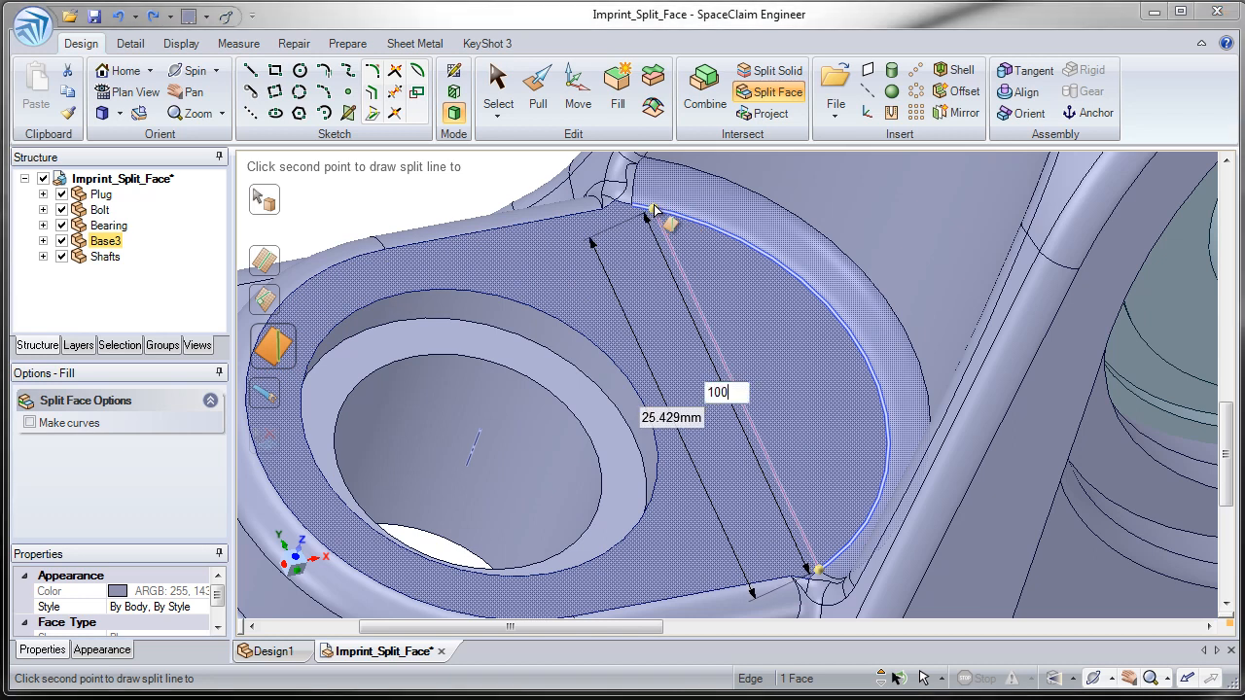
key(Return)
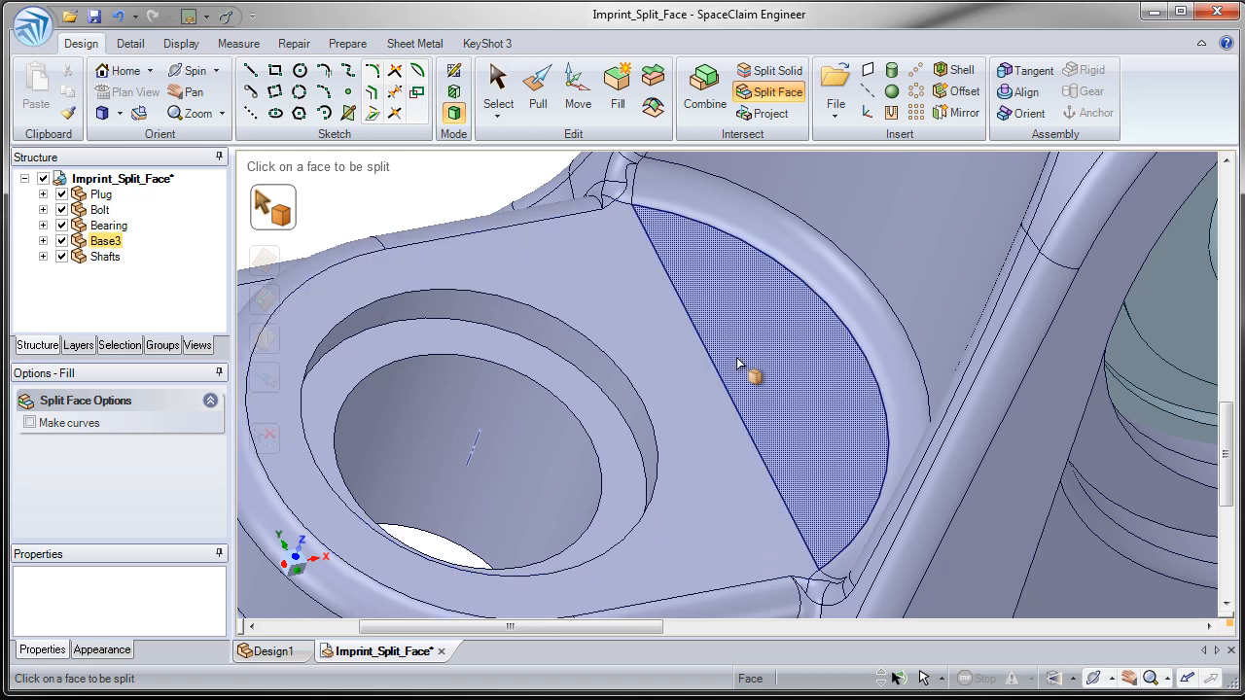
Step: Hide the Shafts, Bearing, Bolt and Plug components
key(h)
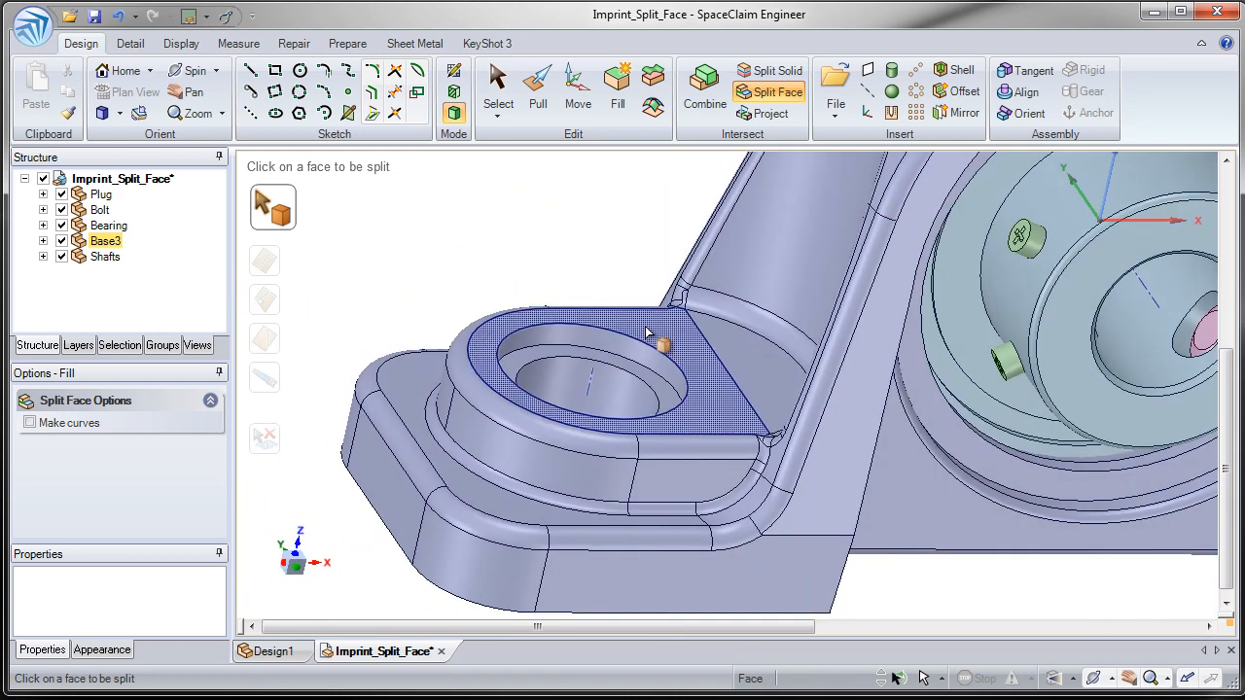
scroll(661, 367, down, 3)
middle_drag(662, 368, 544, 347)
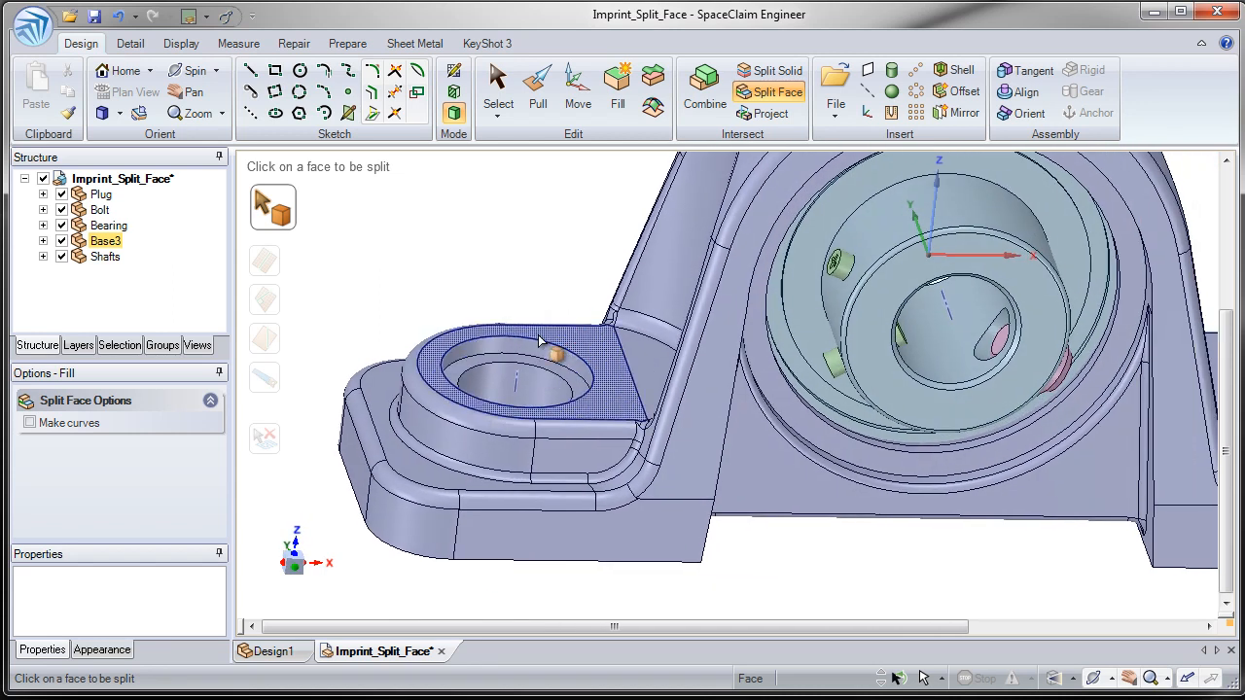
click(61, 257)
click(61, 226)
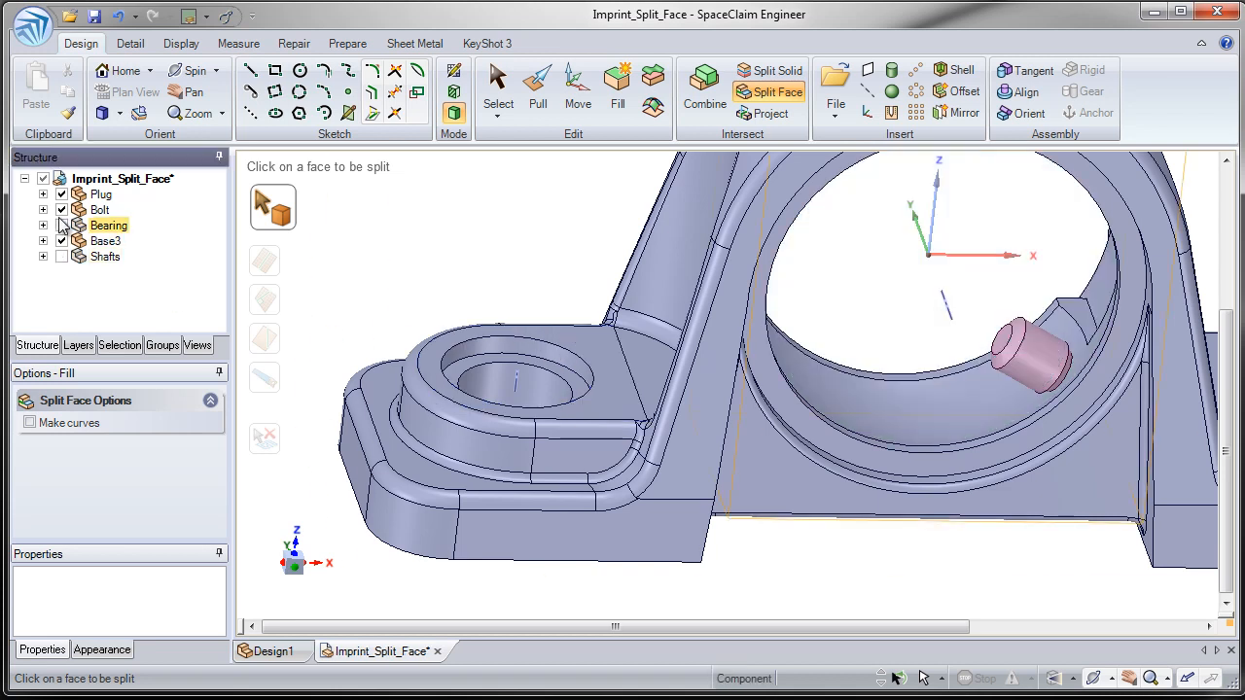
click(62, 210)
click(62, 194)
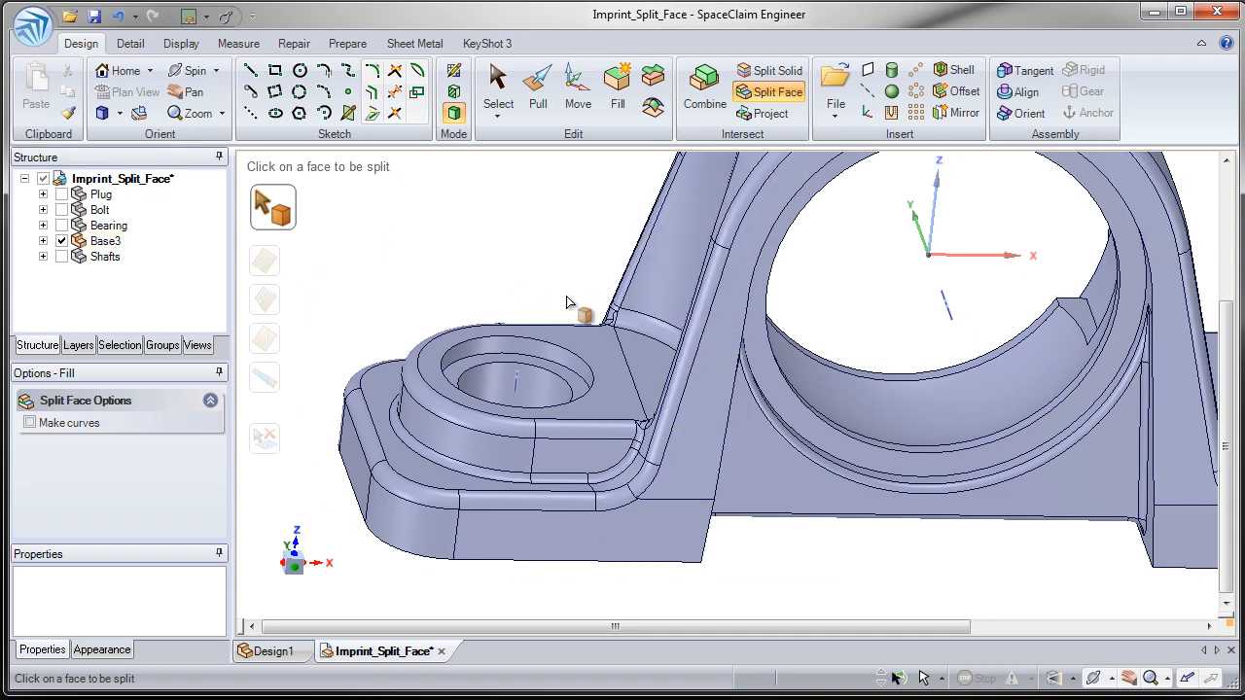
Step: Split the cylindrical face of the base's large bore, using the boss's flat top face as the splitter face
scroll(731, 408, up, 4)
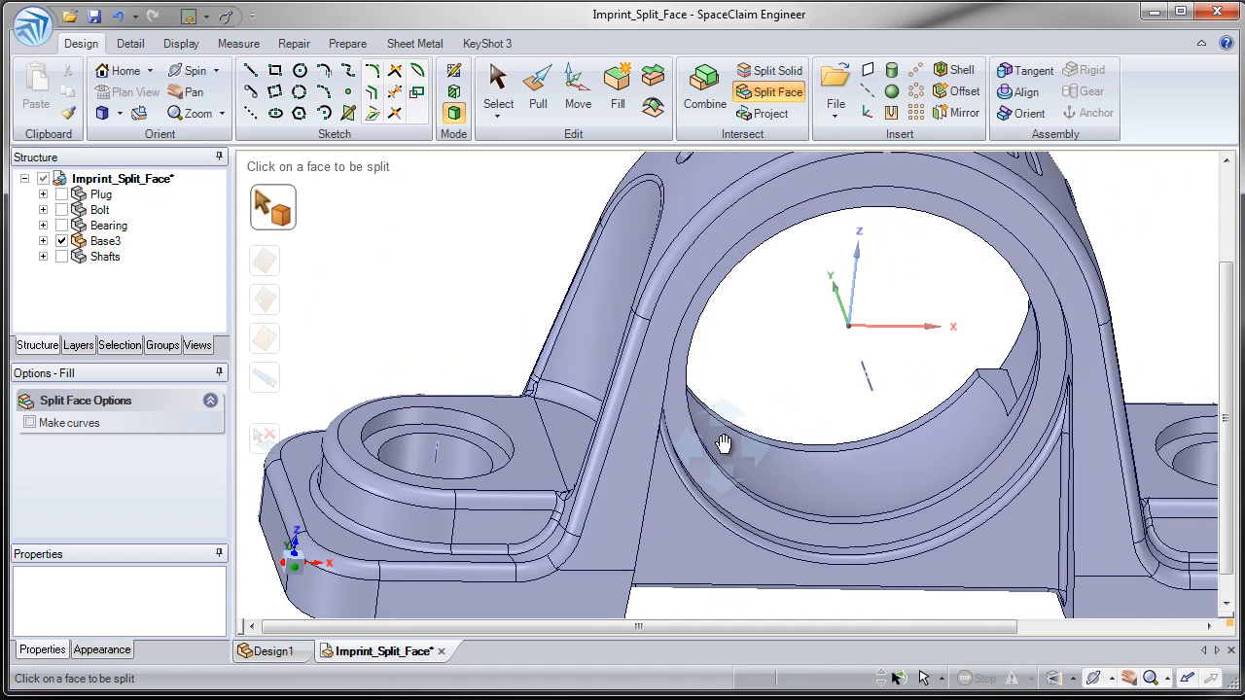
click(724, 507)
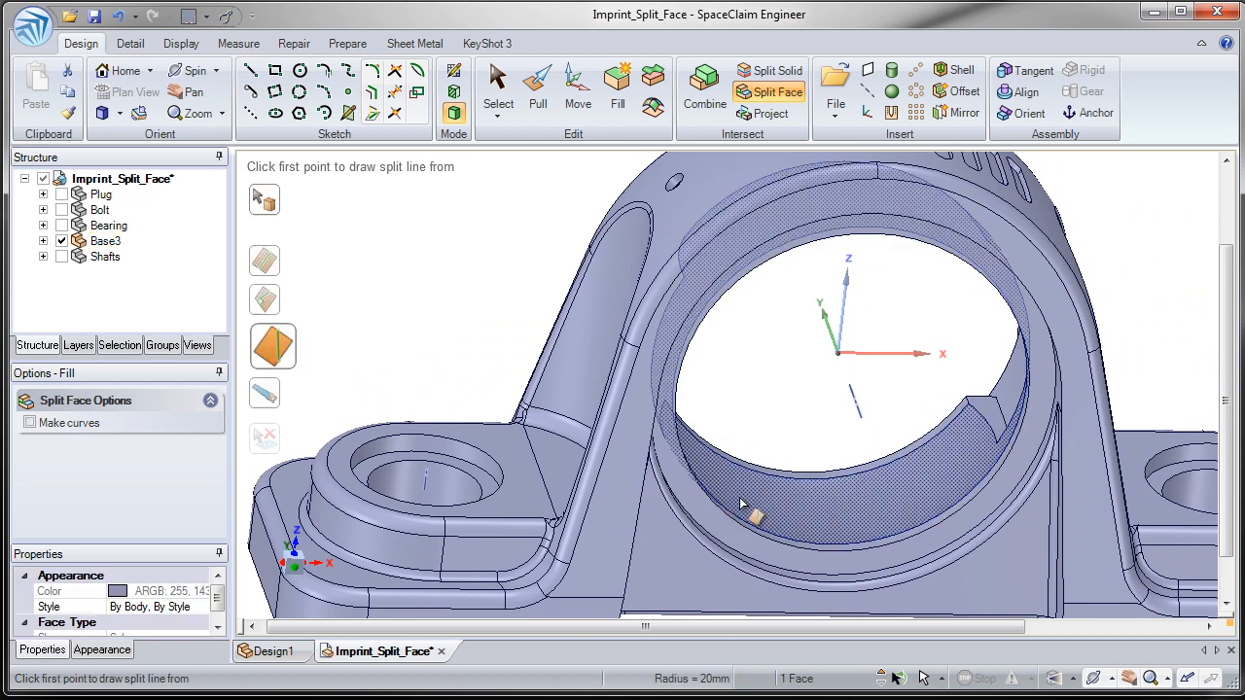
click(277, 401)
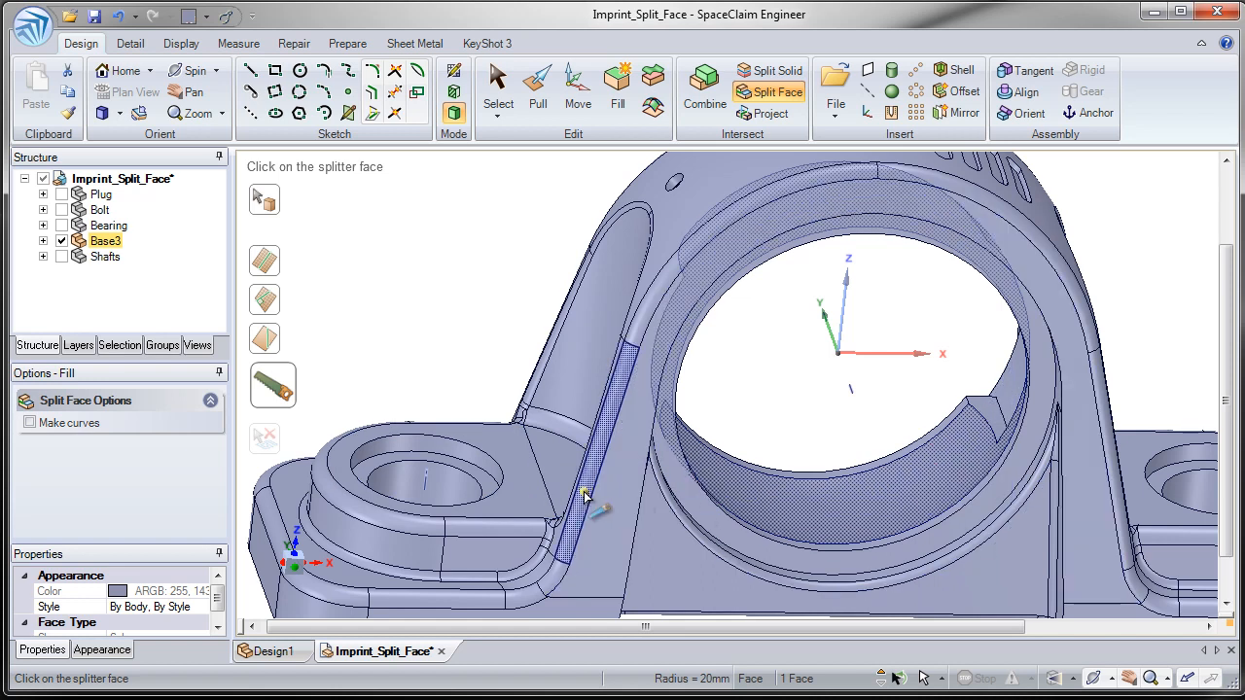
click(532, 493)
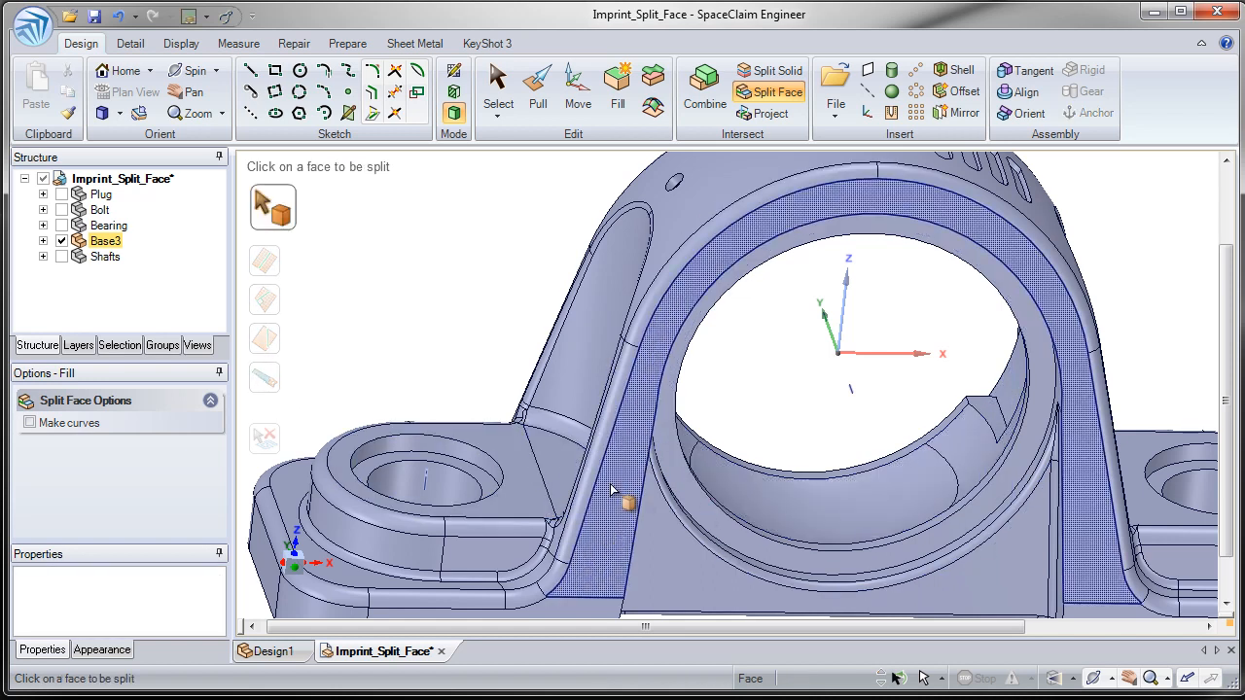
middle_drag(889, 505, 850, 495)
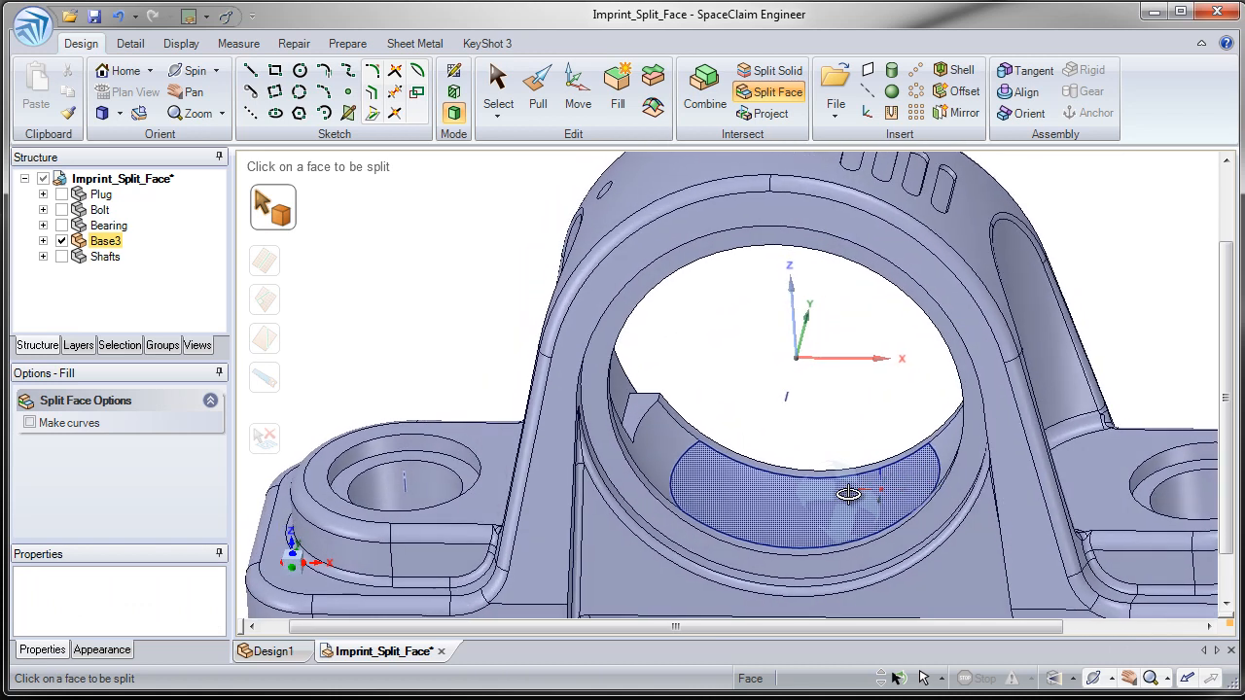
ctrl+middle_drag(482, 496, 561, 455)
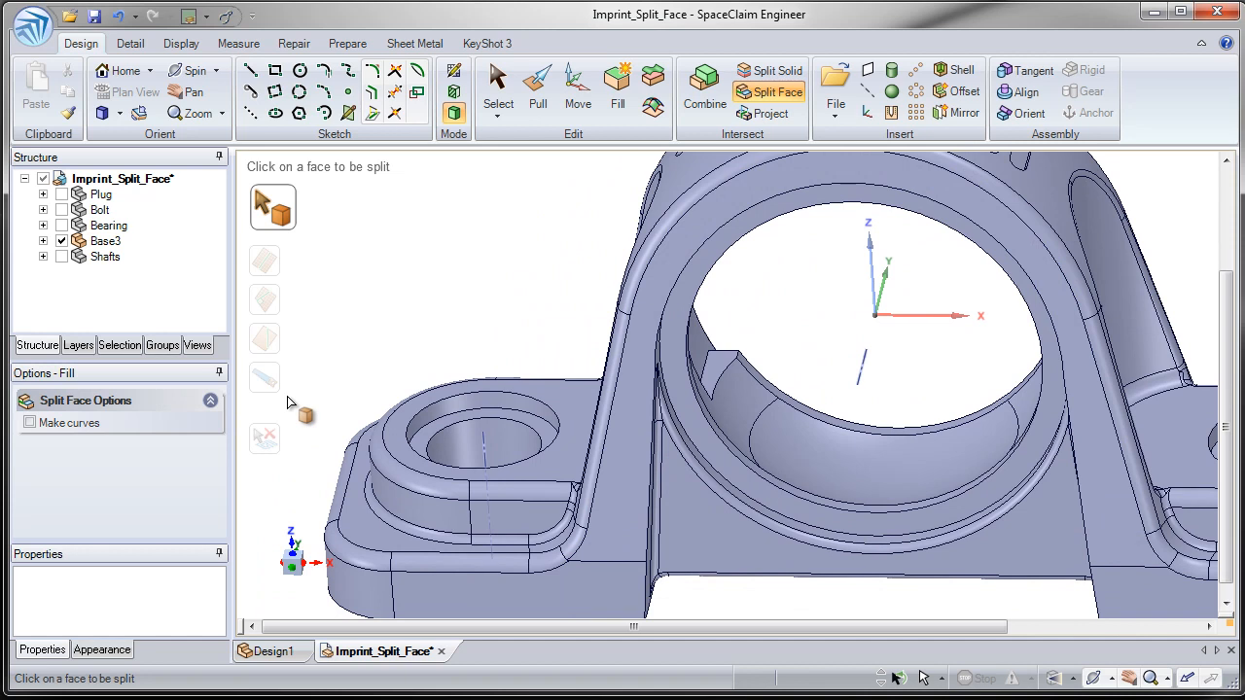
Step: Select the boss's upper fillet, adjoining outer cylindrical wall and lower fillet together as the faces for splitting
middle_drag(461, 433, 540, 392)
scroll(474, 428, down, 1)
shift+middle_drag(515, 515, 520, 375)
middle_drag(519, 376, 503, 371)
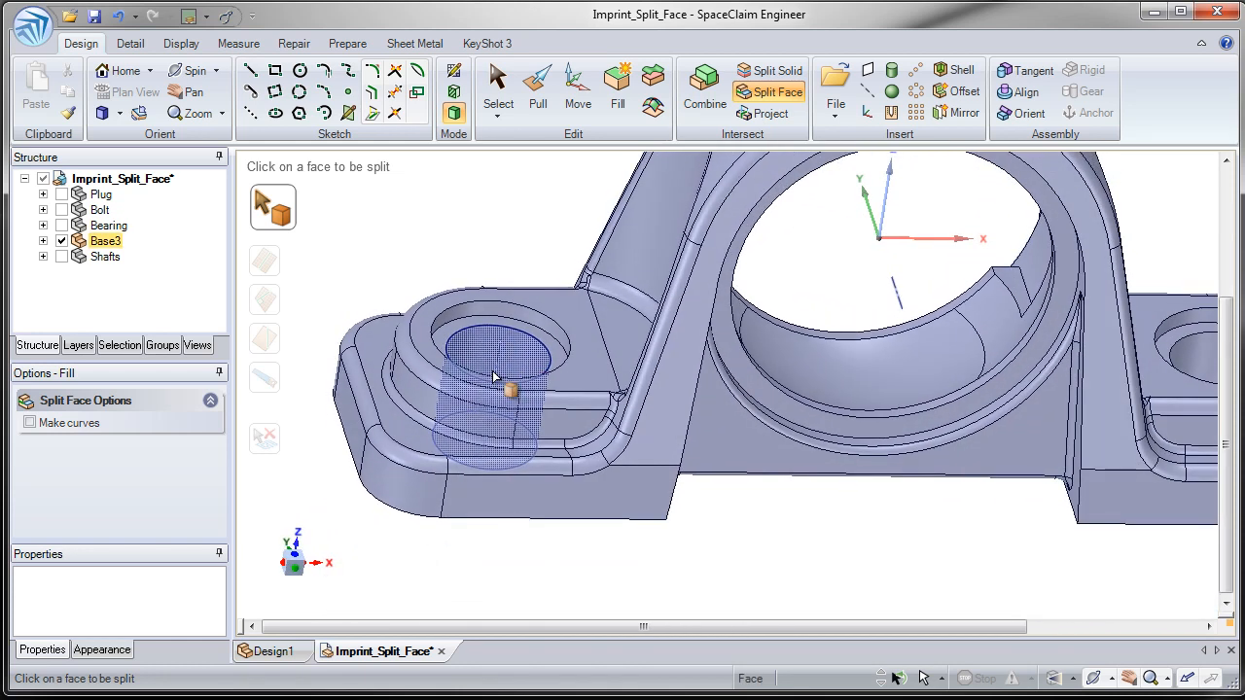
ctrl+middle_drag(447, 400, 450, 497)
shift+middle_drag(528, 468, 592, 495)
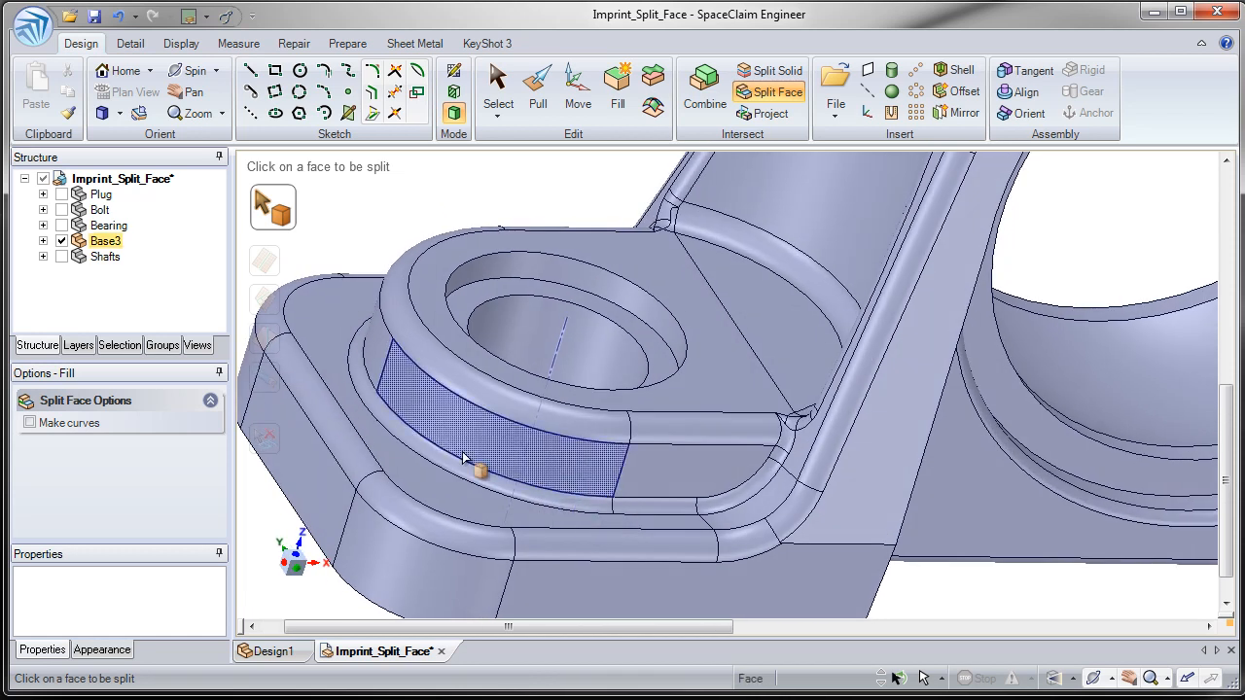
ctrl+middle_drag(403, 409, 399, 465)
shift+middle_drag(398, 465, 451, 484)
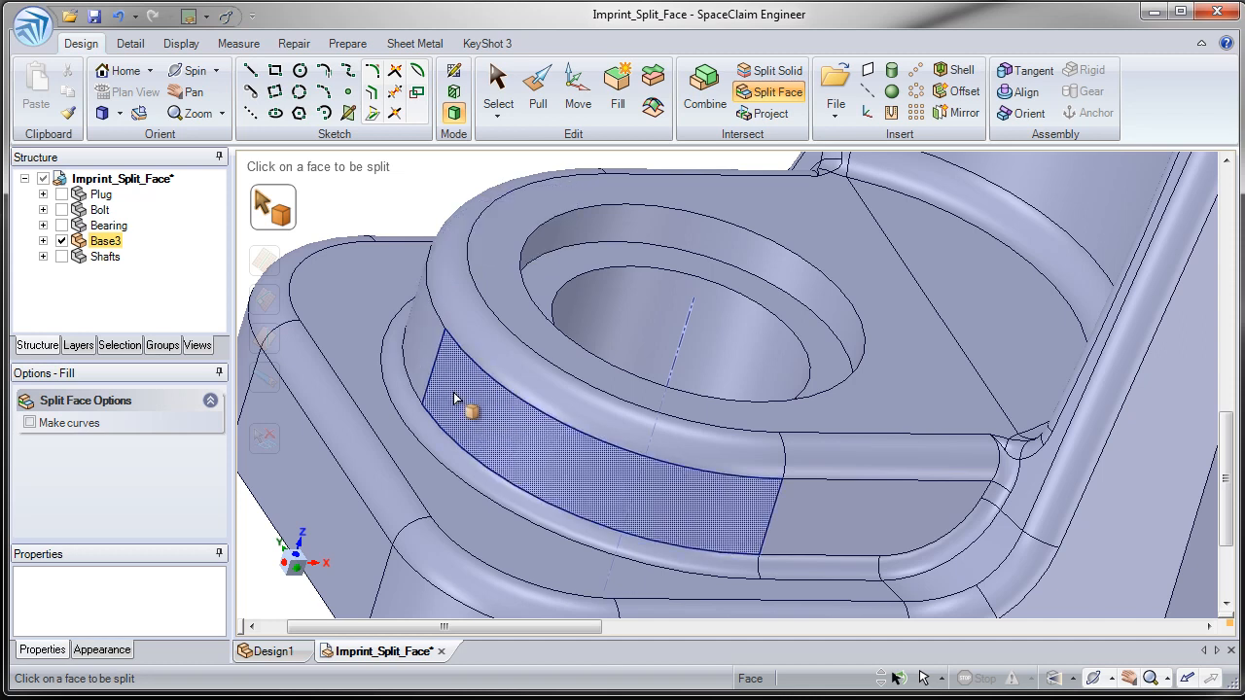
middle_drag(423, 352, 438, 349)
click(603, 418)
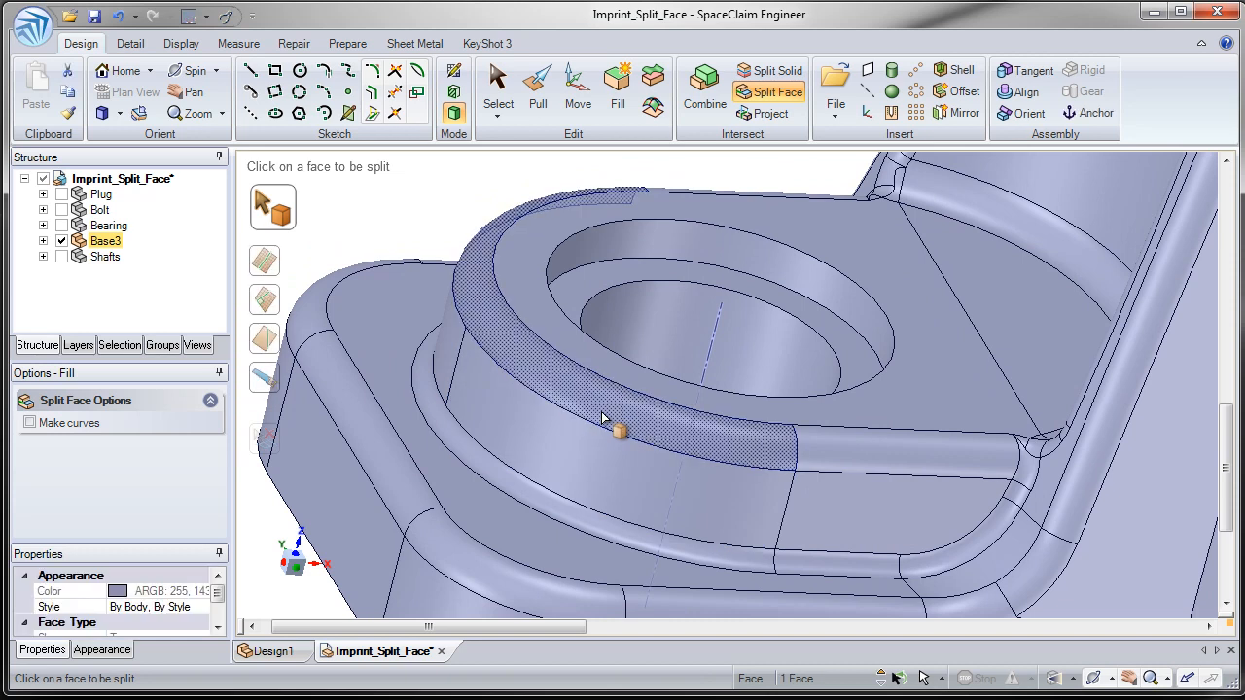
ctrl+click(586, 459)
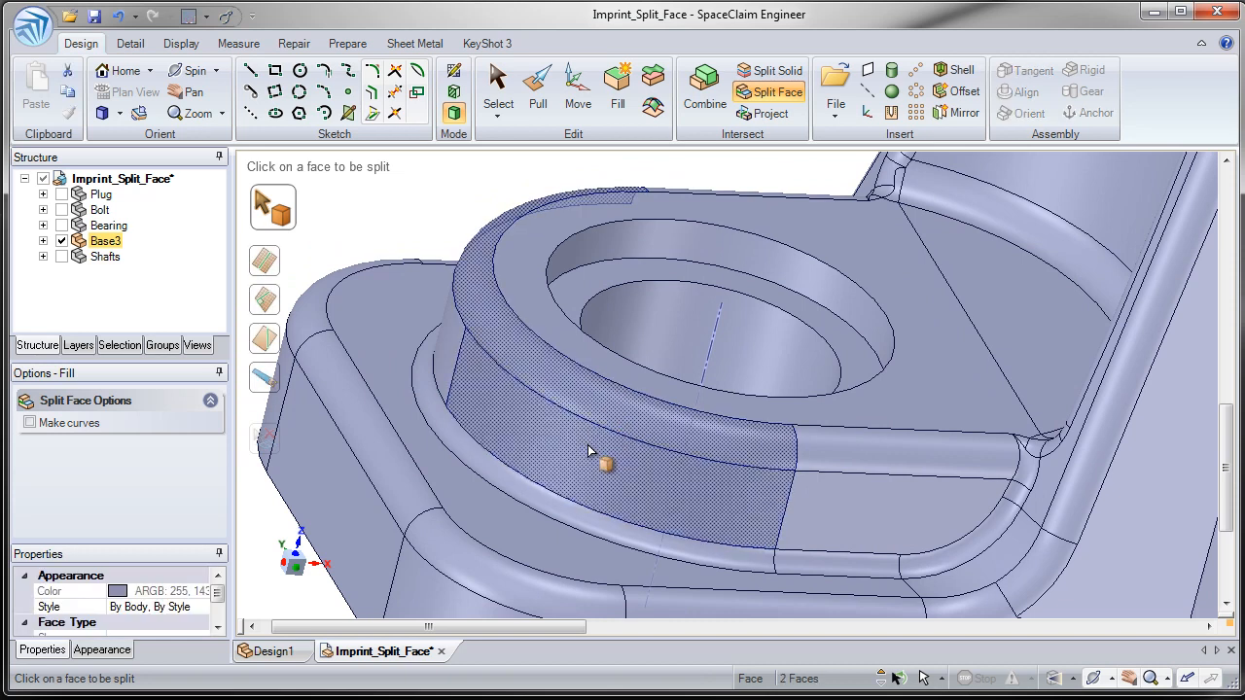
ctrl+click(569, 513)
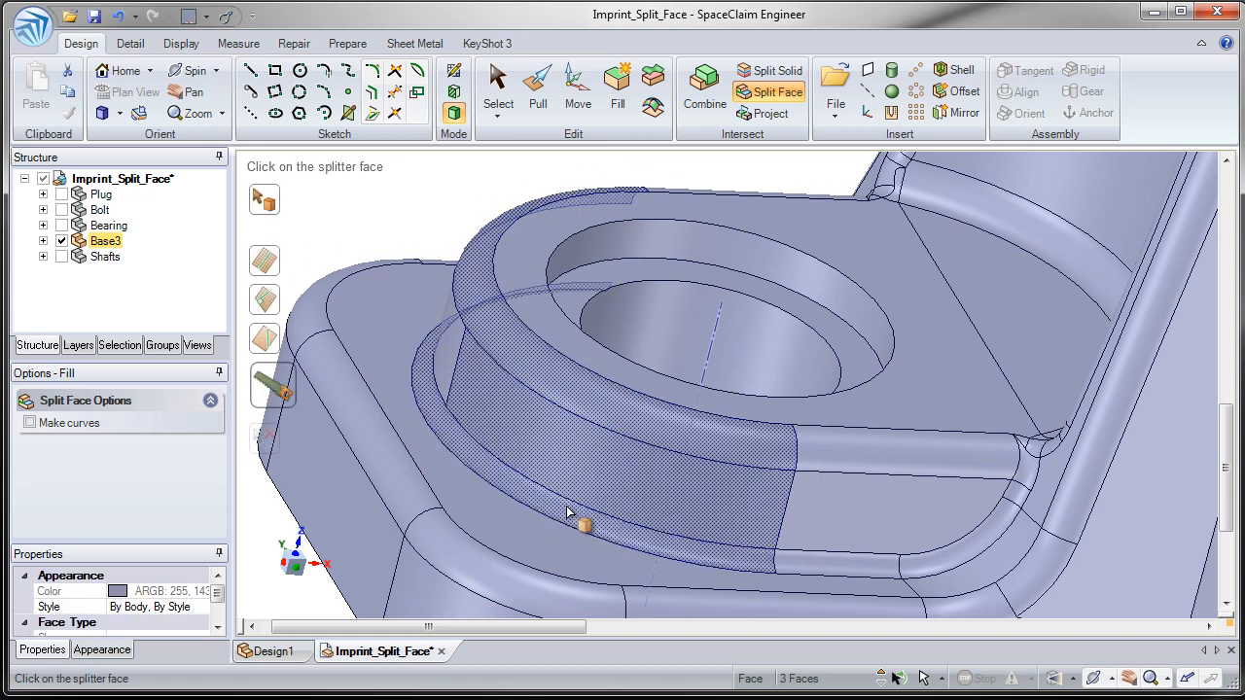
Step: Split the three selected boss faces with the UV cutter point about a quarter of the way along the lower fillet's bottom edge
click(274, 278)
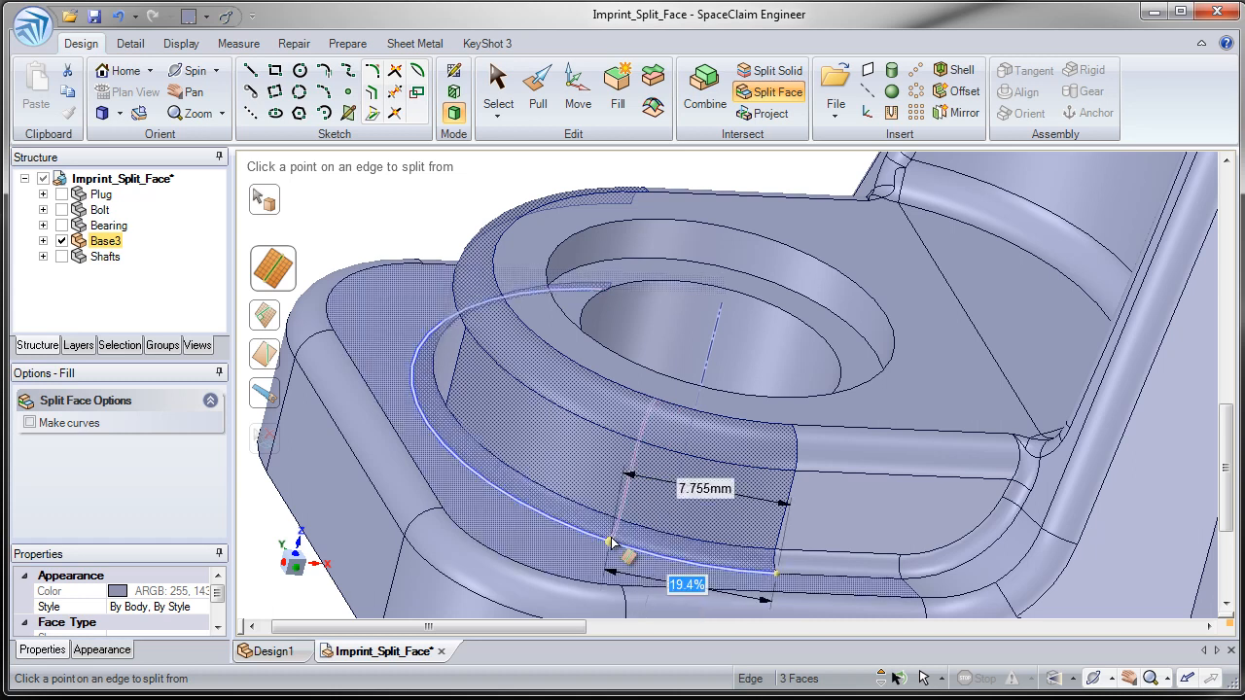
text(20)
key(Return)
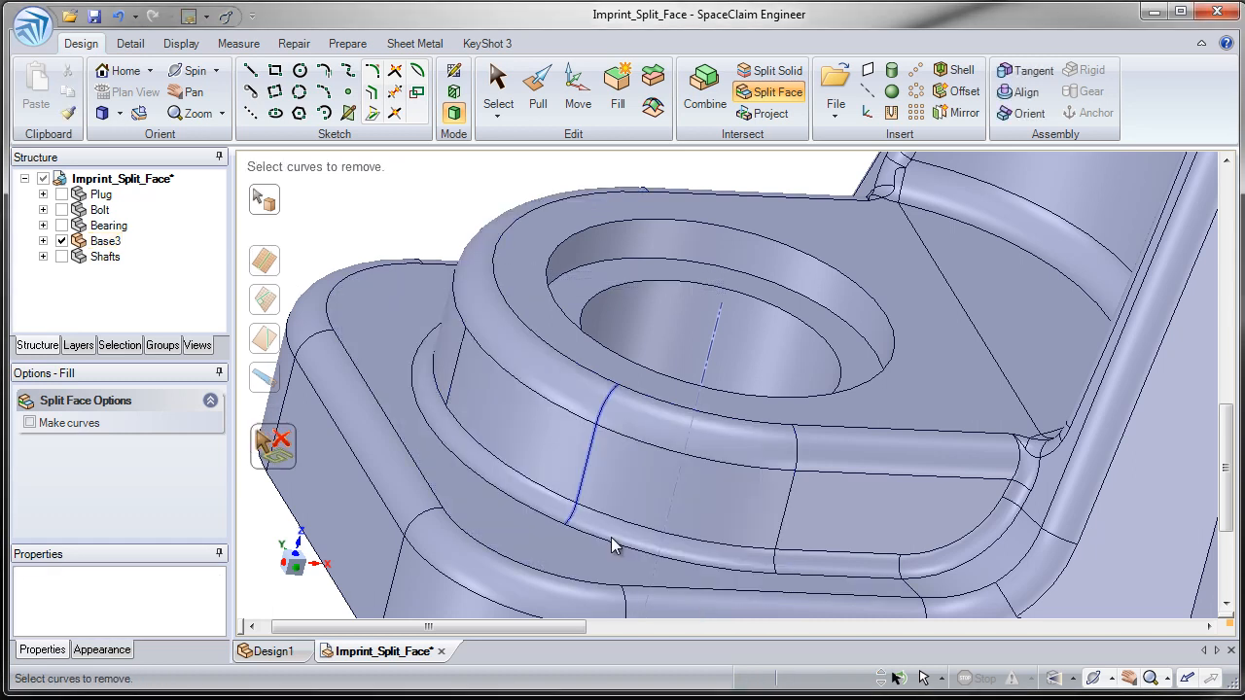
Step: Hide the Base3 component and show the Shafts, Bearing and Bolt components
key(Escape)
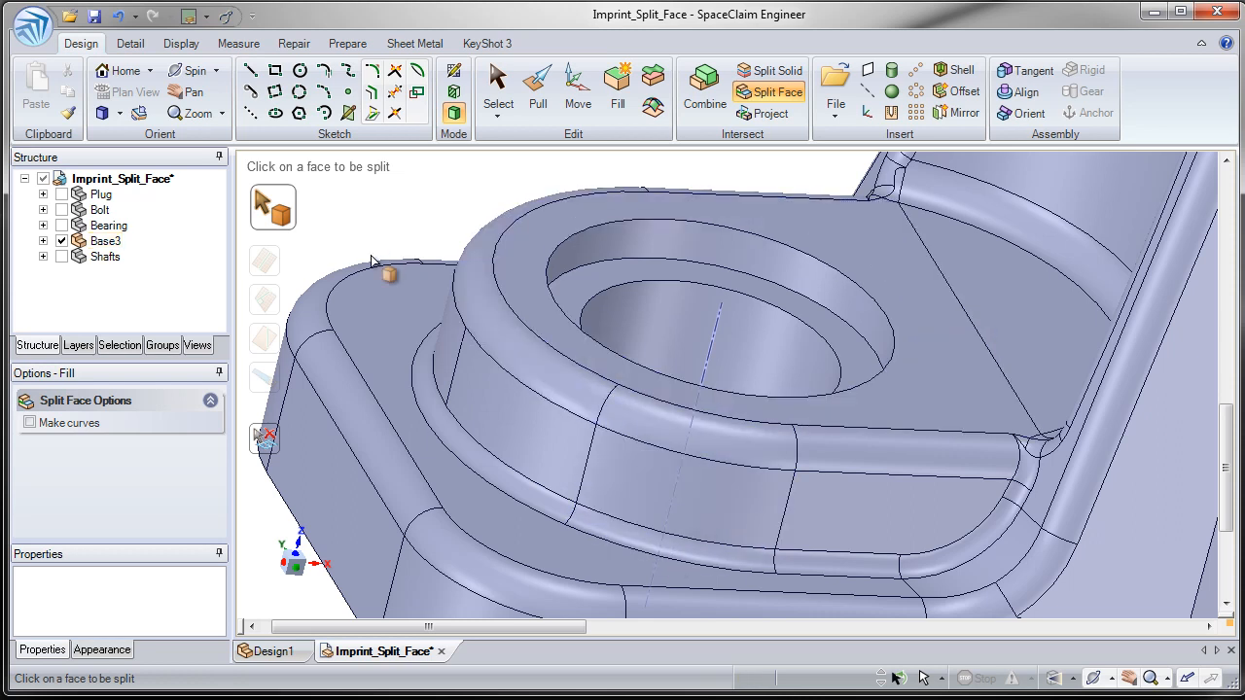
ctrl+middle_drag(447, 386, 415, 191)
middle_drag(545, 308, 538, 385)
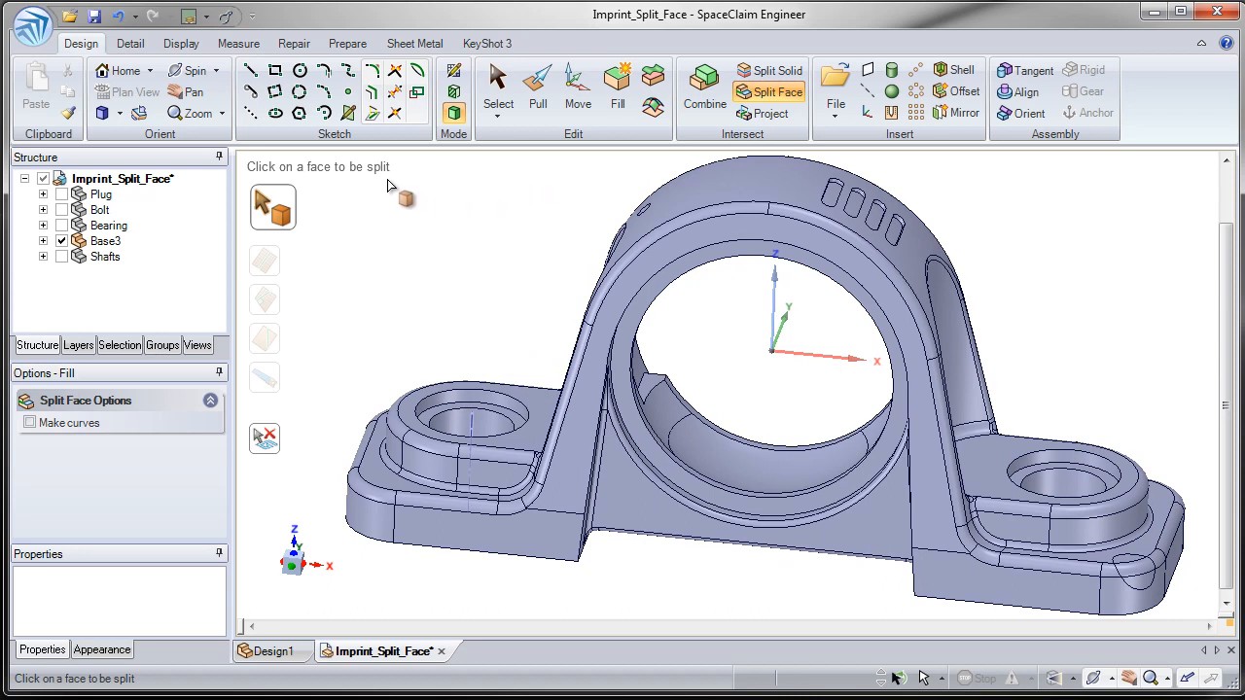
click(61, 241)
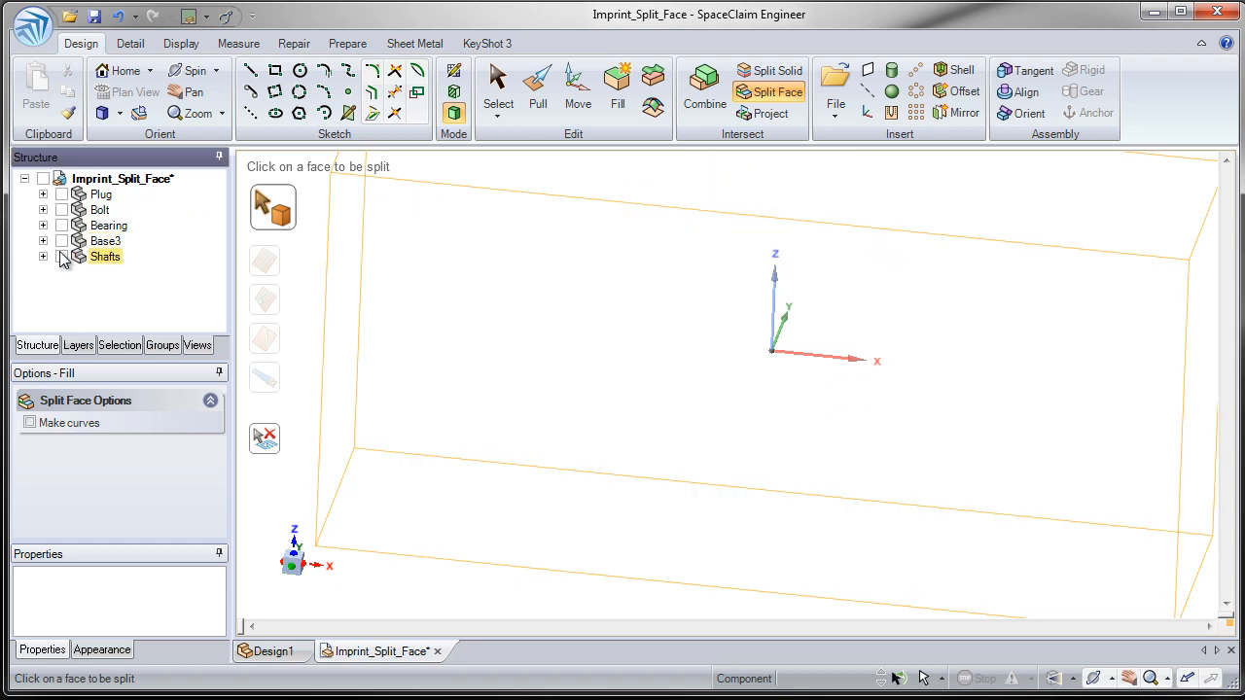
click(61, 256)
click(61, 226)
click(61, 210)
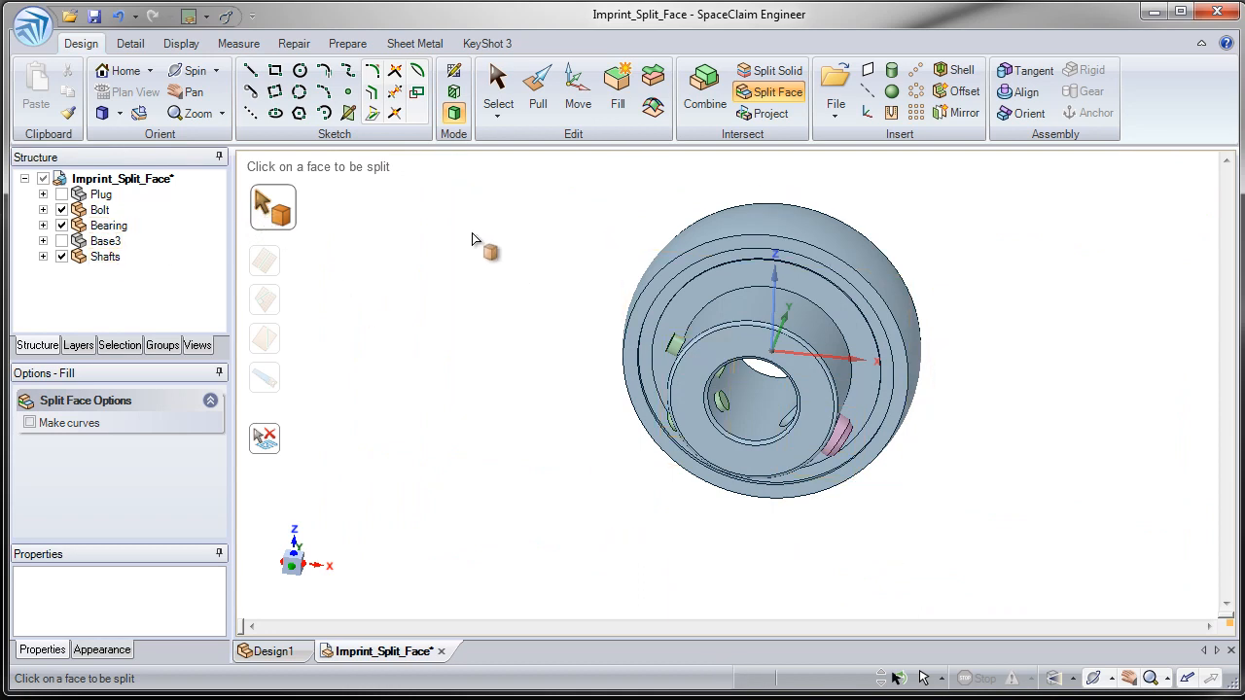
Step: Preview the coincident faces between the Bolt, Bearing and Shafts with the Imprint tool, without imprinting them
click(348, 44)
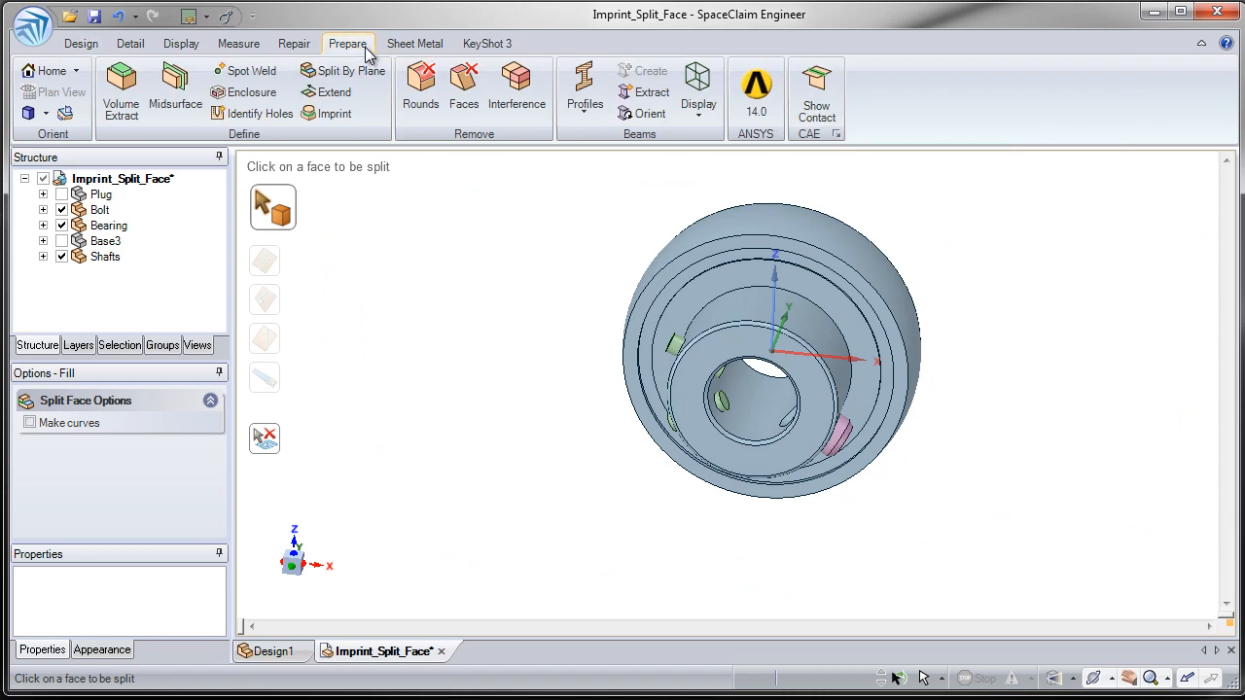
click(335, 109)
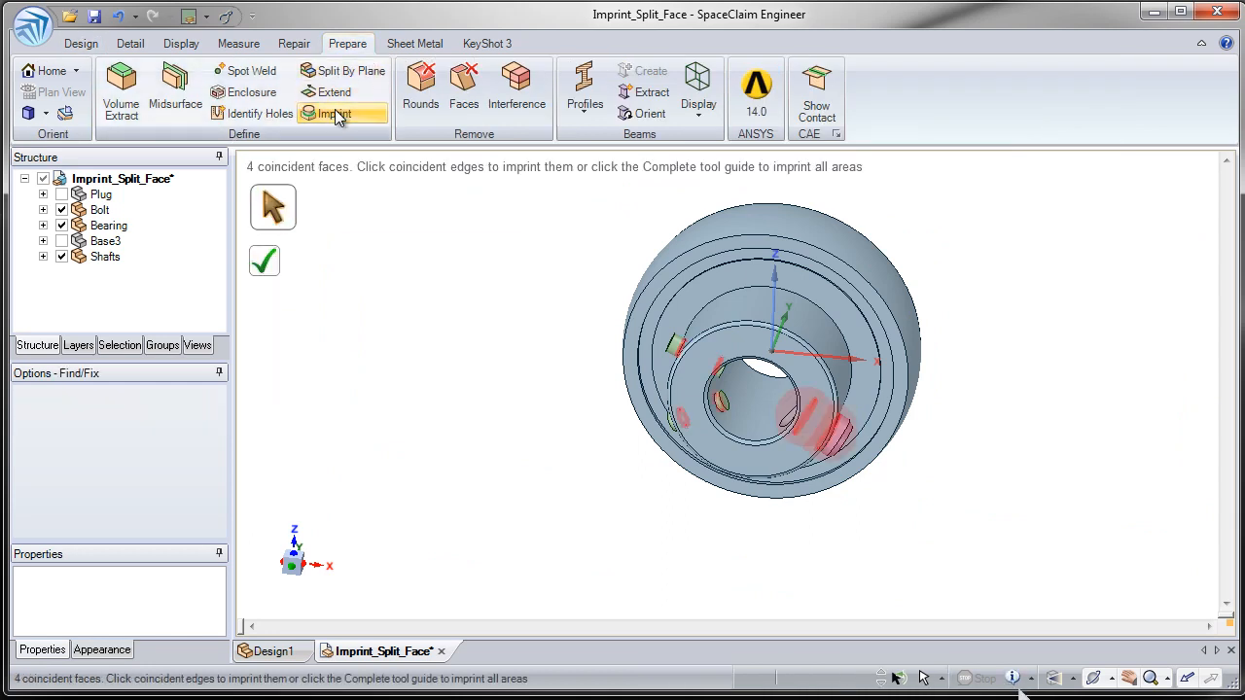
scroll(681, 474, up, 5)
middle_drag(680, 474, 552, 354)
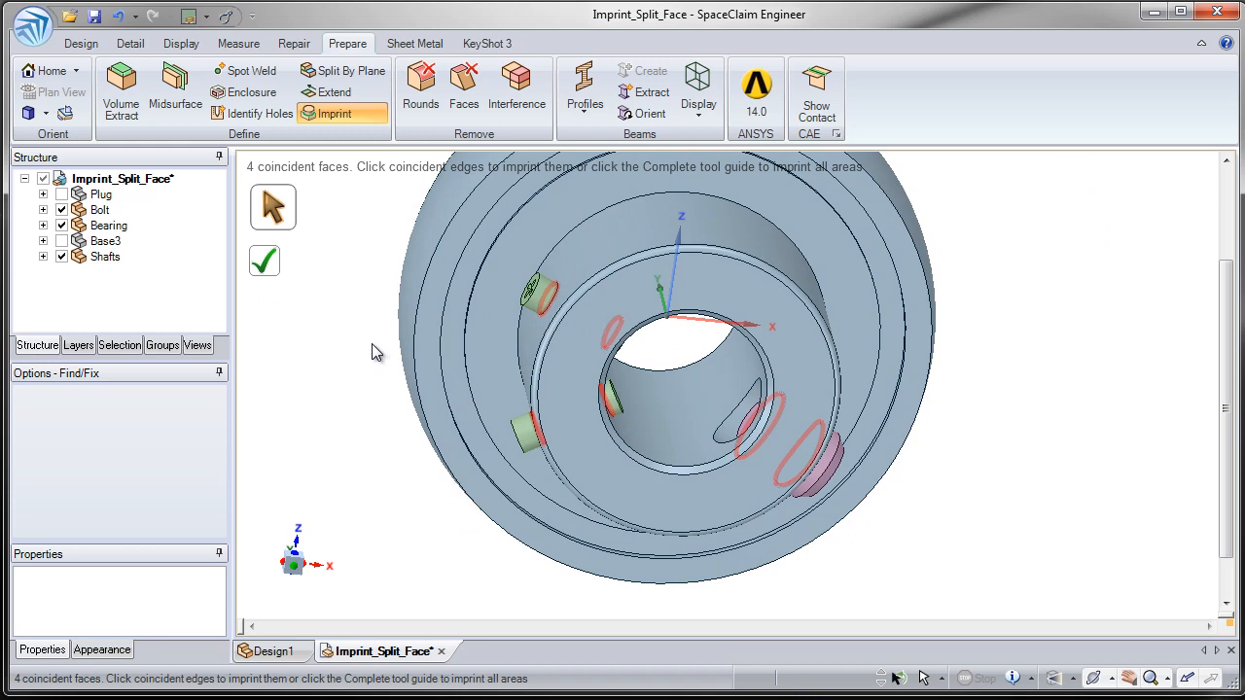
key(Escape)
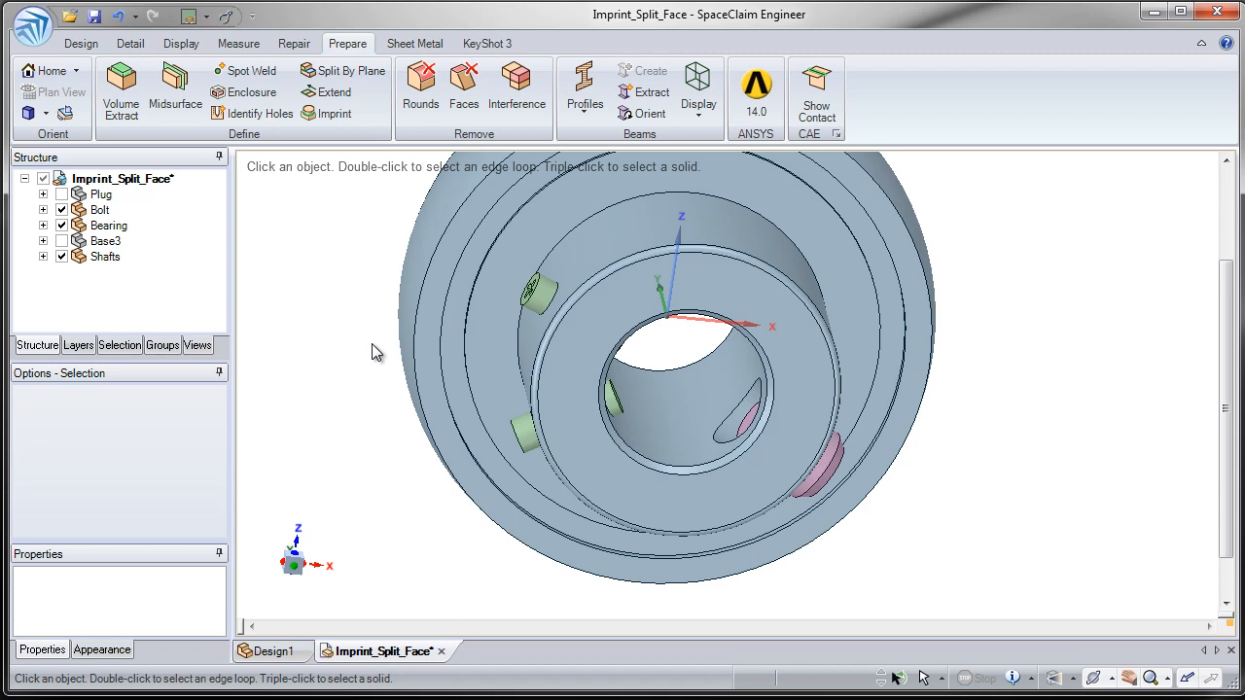
Step: Hide the Bearing temporarily to examine the cylindrical faces of the two shafts, and show it again
click(61, 225)
click(546, 329)
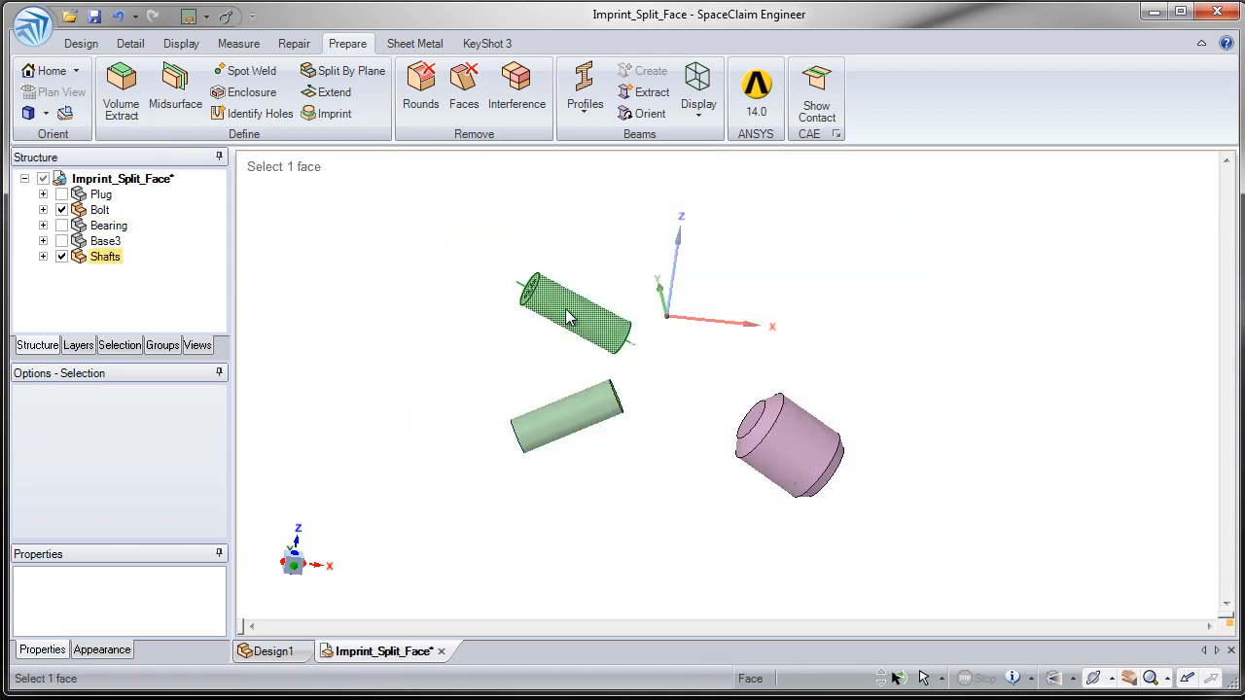
click(531, 442)
click(473, 404)
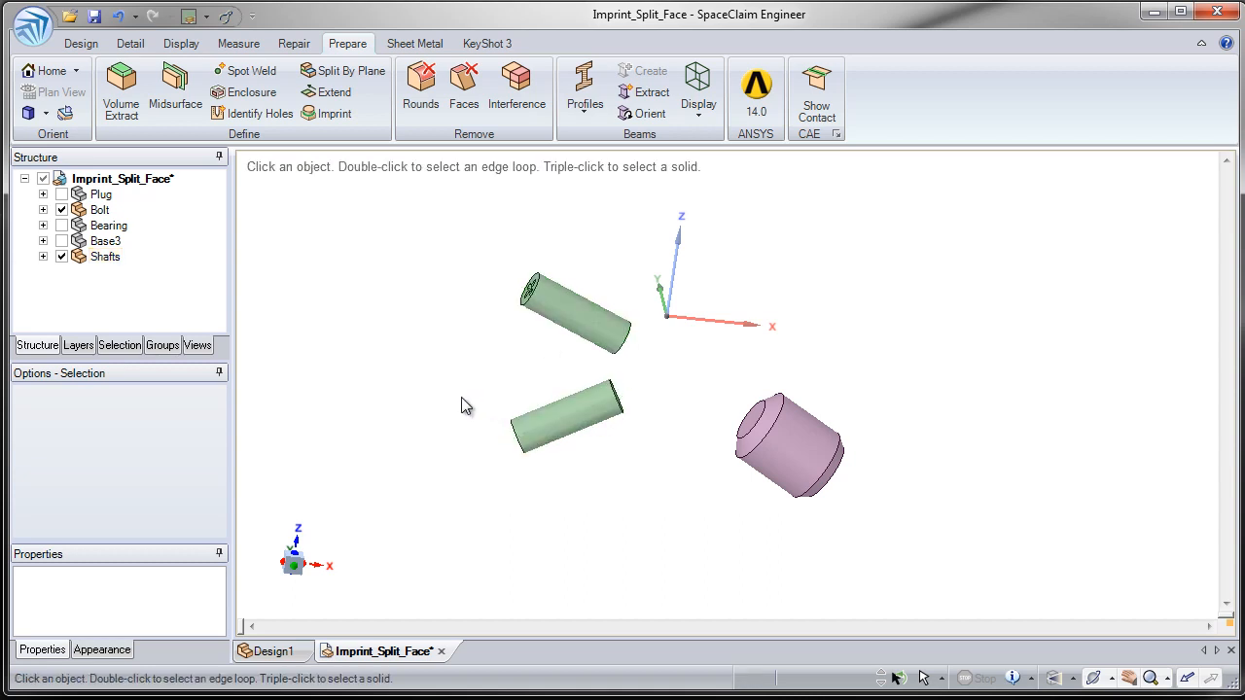
click(61, 225)
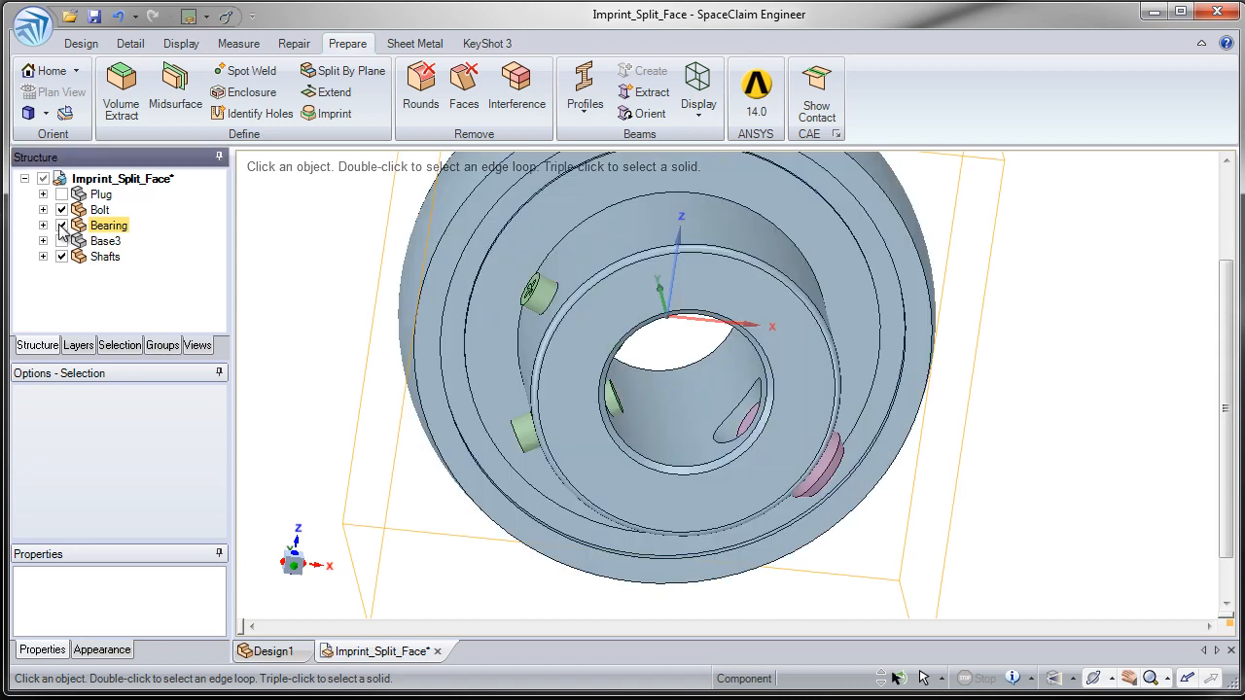
Step: Imprint all coincident faces between the Bolt, Bearing and Shafts components
click(330, 114)
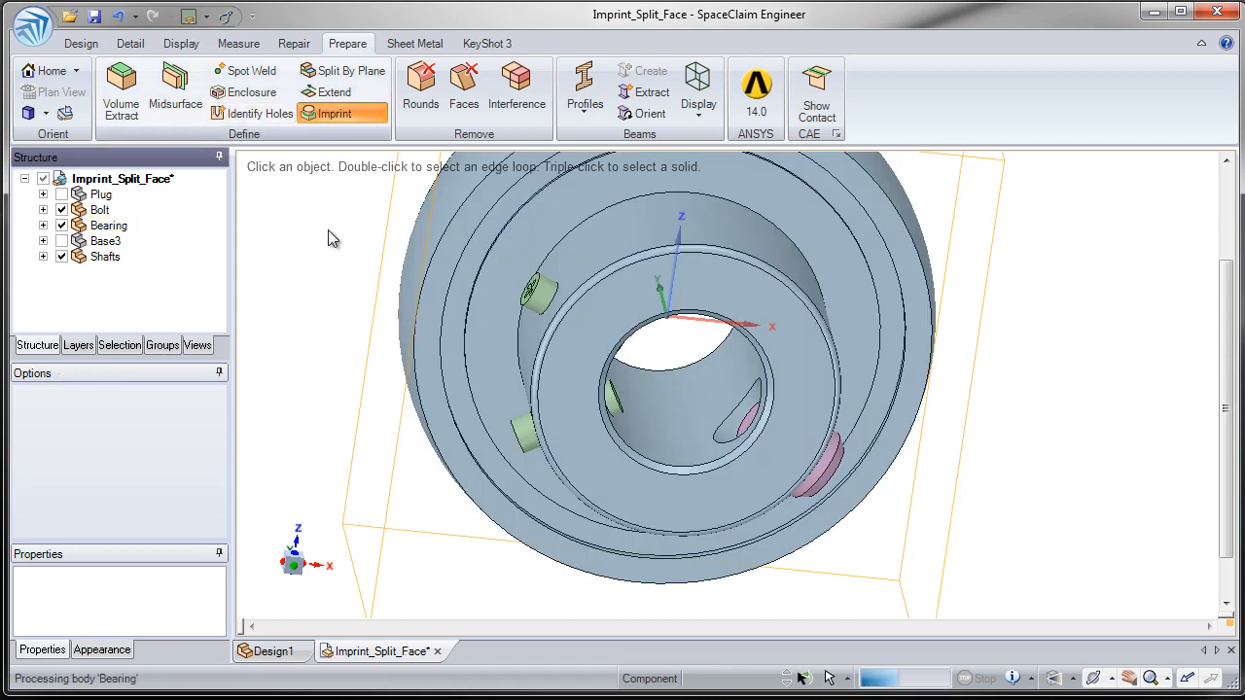
scroll(510, 307, up, 5)
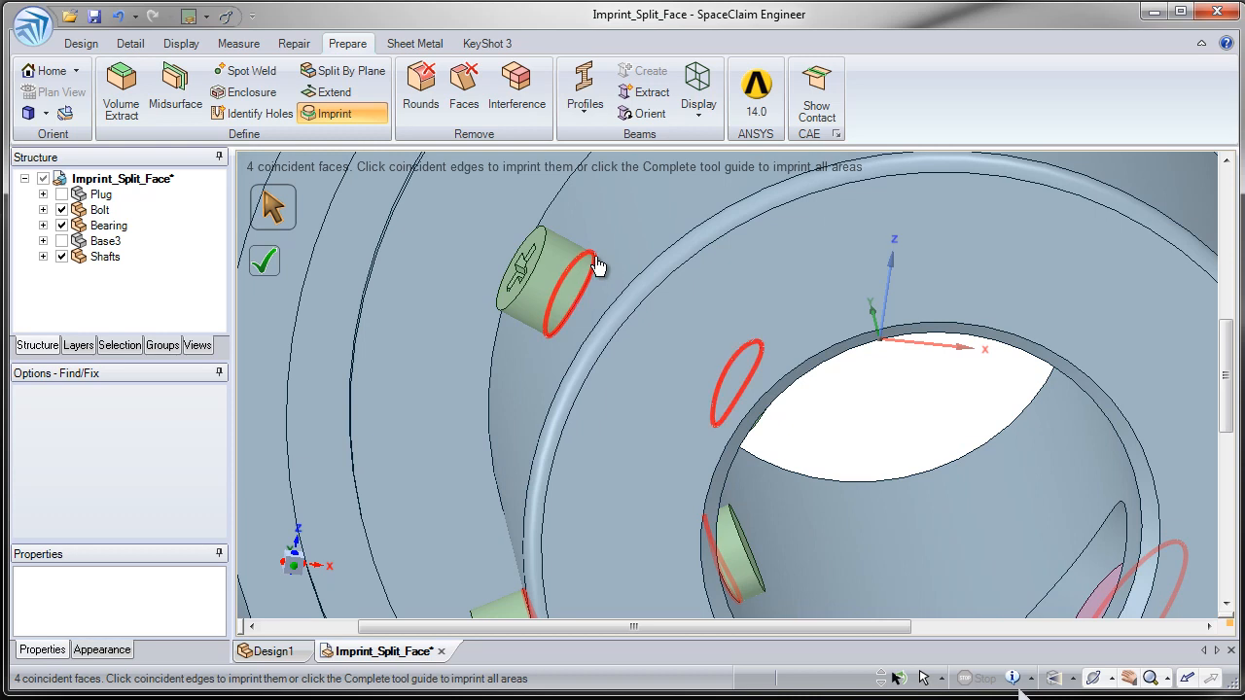
scroll(564, 248, down, 4)
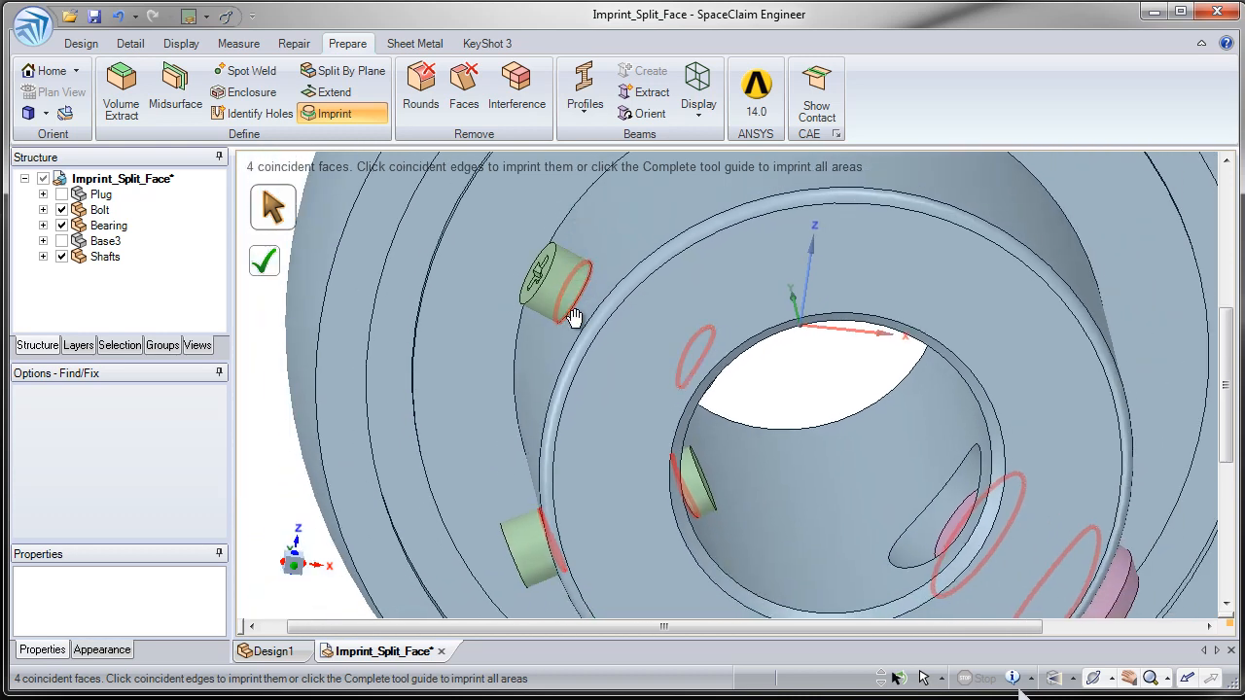
click(277, 269)
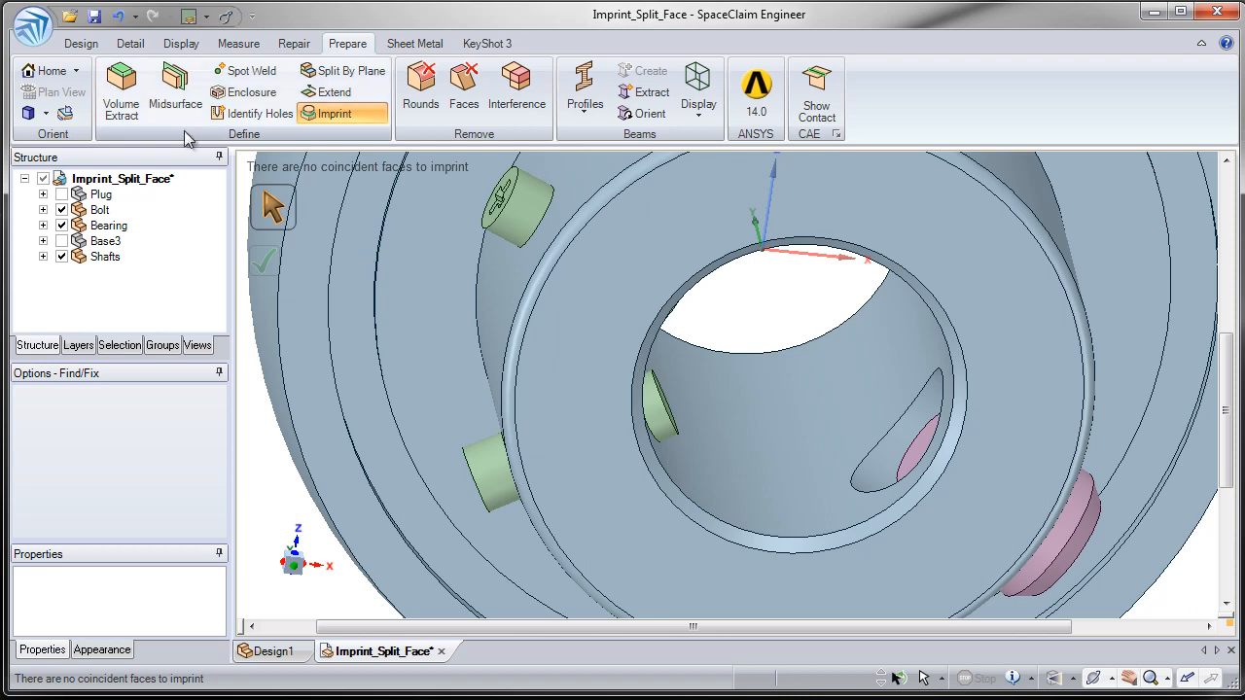
Step: Leave the Imprint tool and hide the Bolt and Bearing components, keeping only the Shafts displayed
click(81, 42)
click(498, 92)
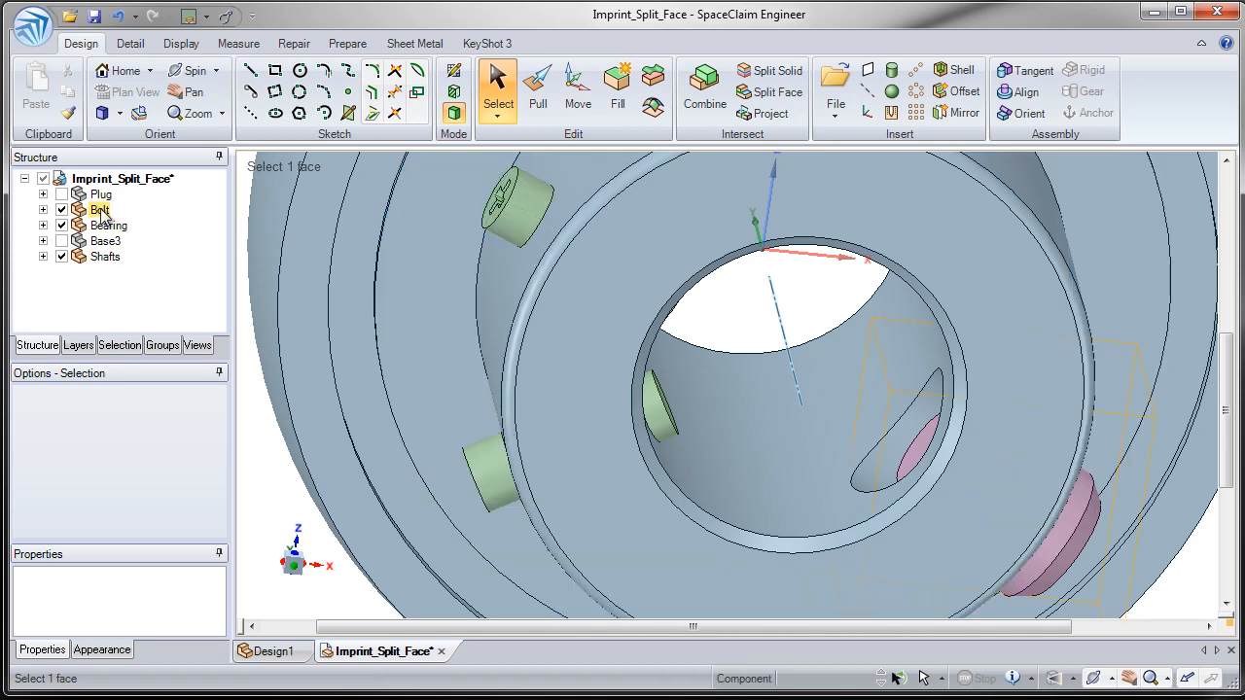
click(62, 210)
click(62, 224)
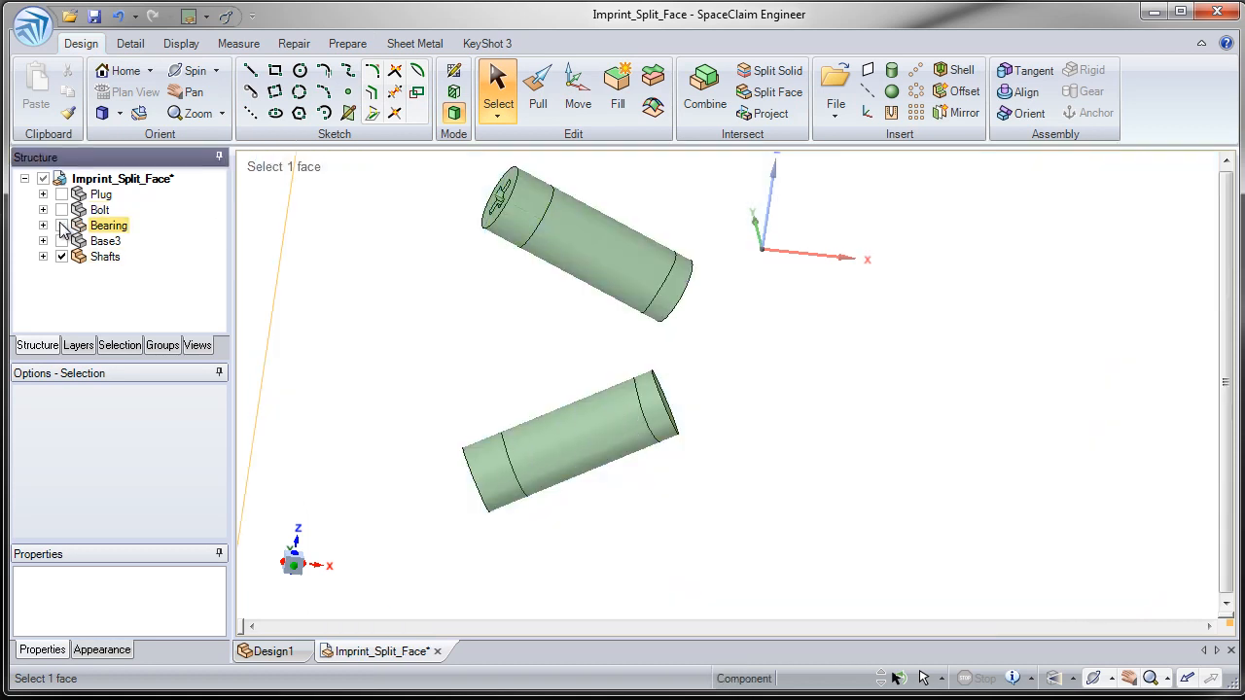
Step: Examine the upper shaft's separate end and middle cylindrical faces, and measure the middle face
click(552, 234)
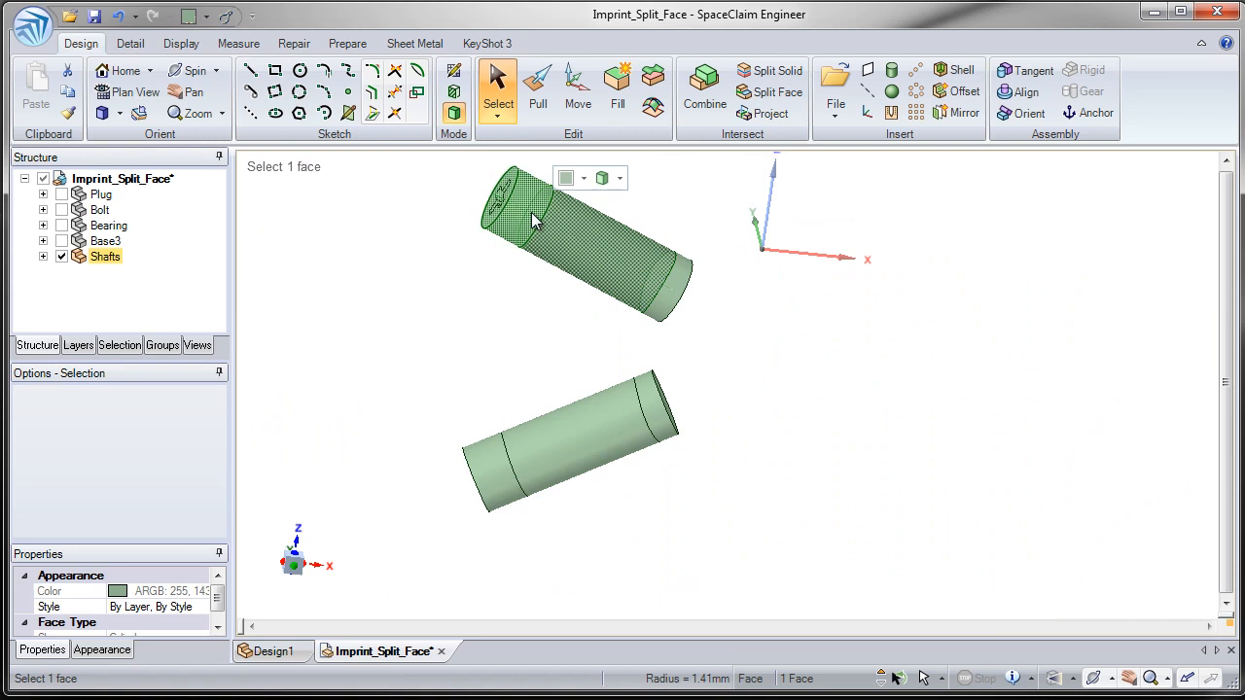
click(531, 212)
click(611, 243)
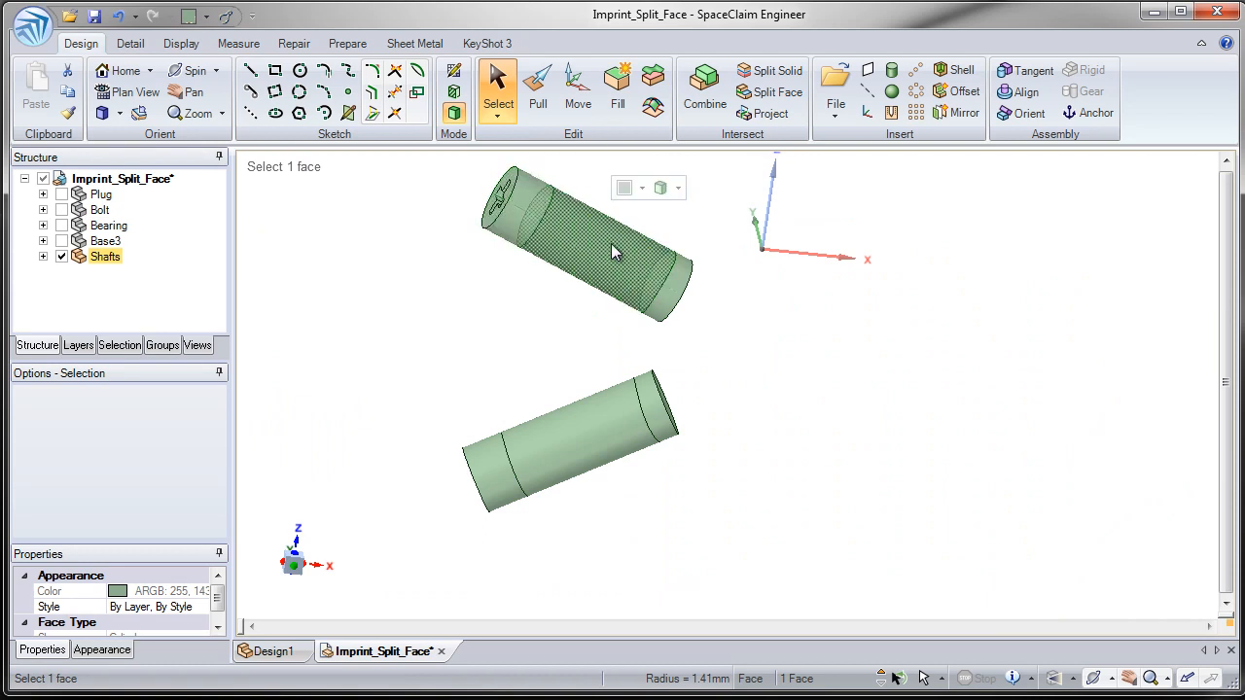
click(420, 217)
click(238, 43)
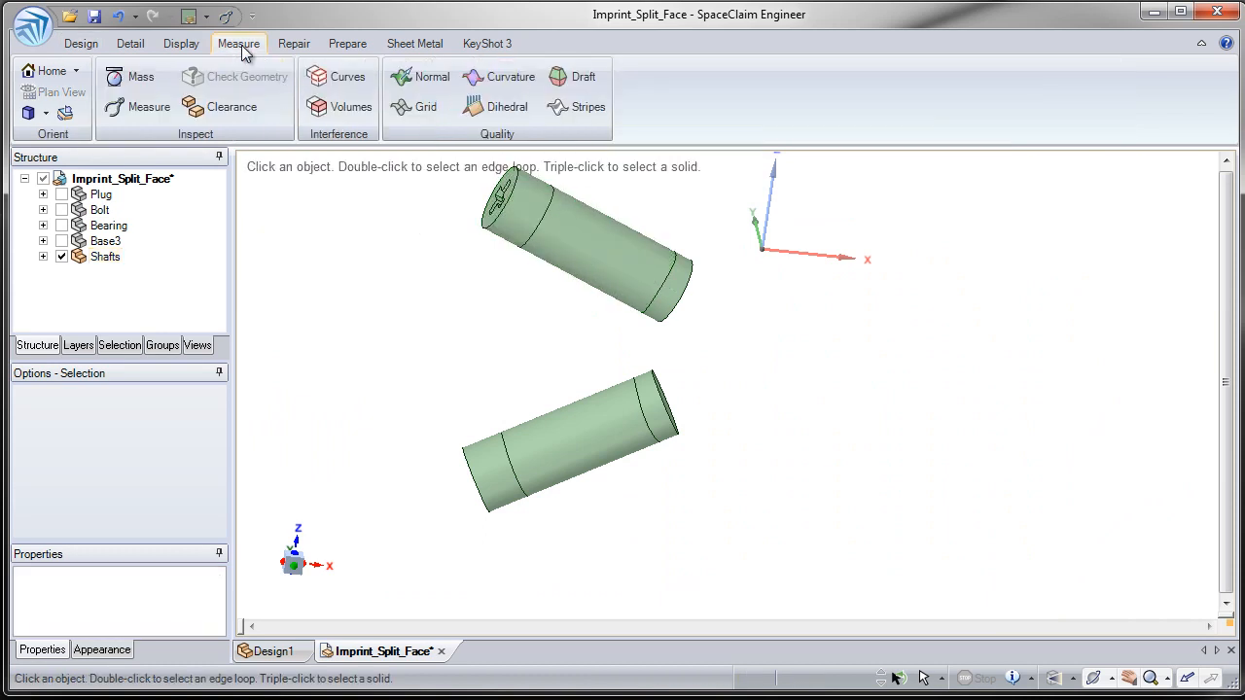
click(147, 109)
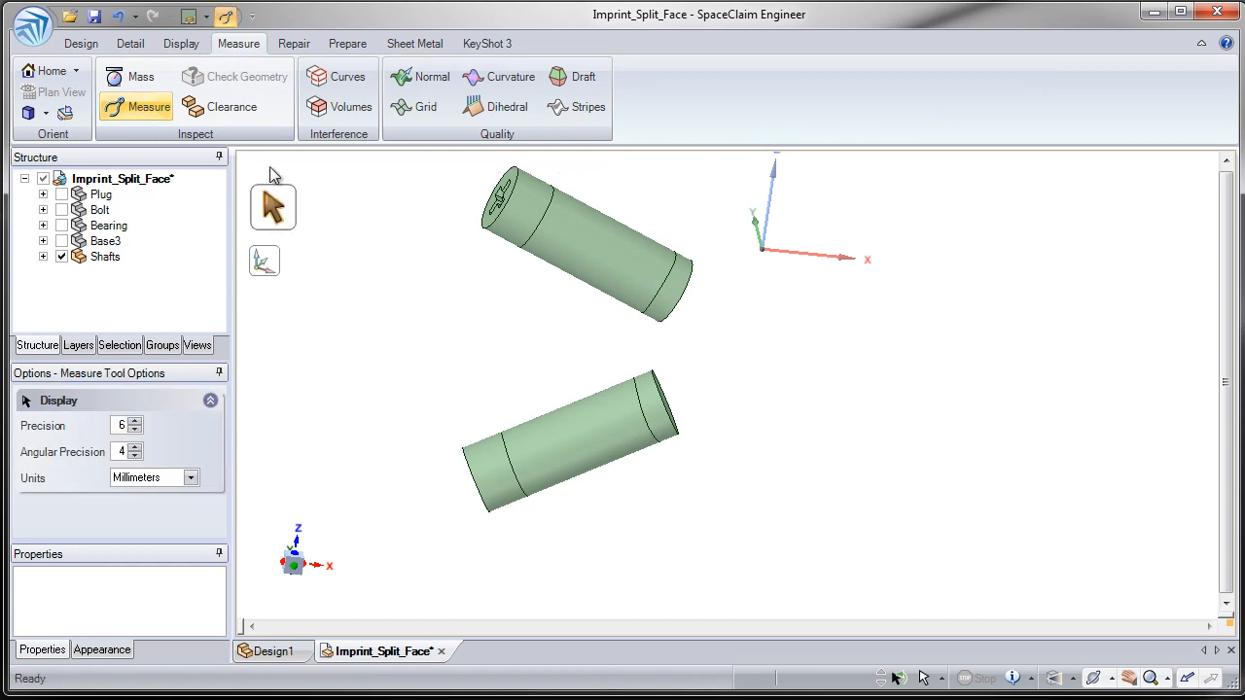
click(557, 230)
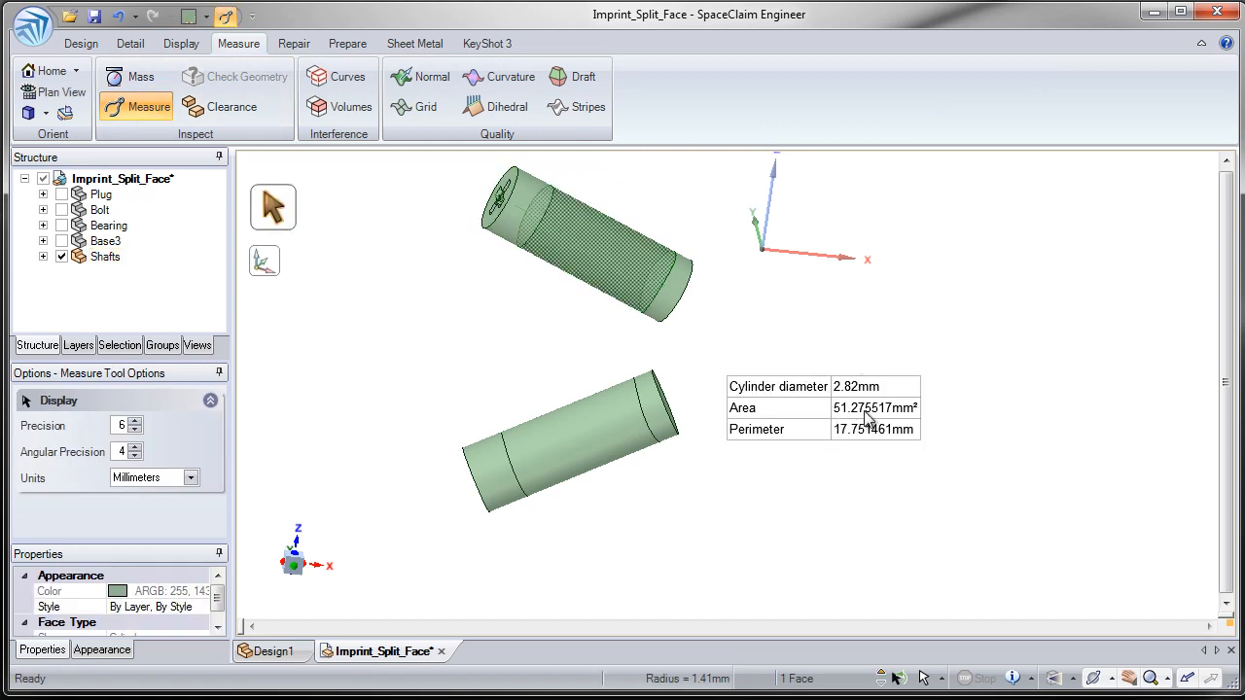
click(832, 499)
Step: Display the Bearing instead of the Shafts and measure the cylindrical face of its matching upper hole
click(61, 256)
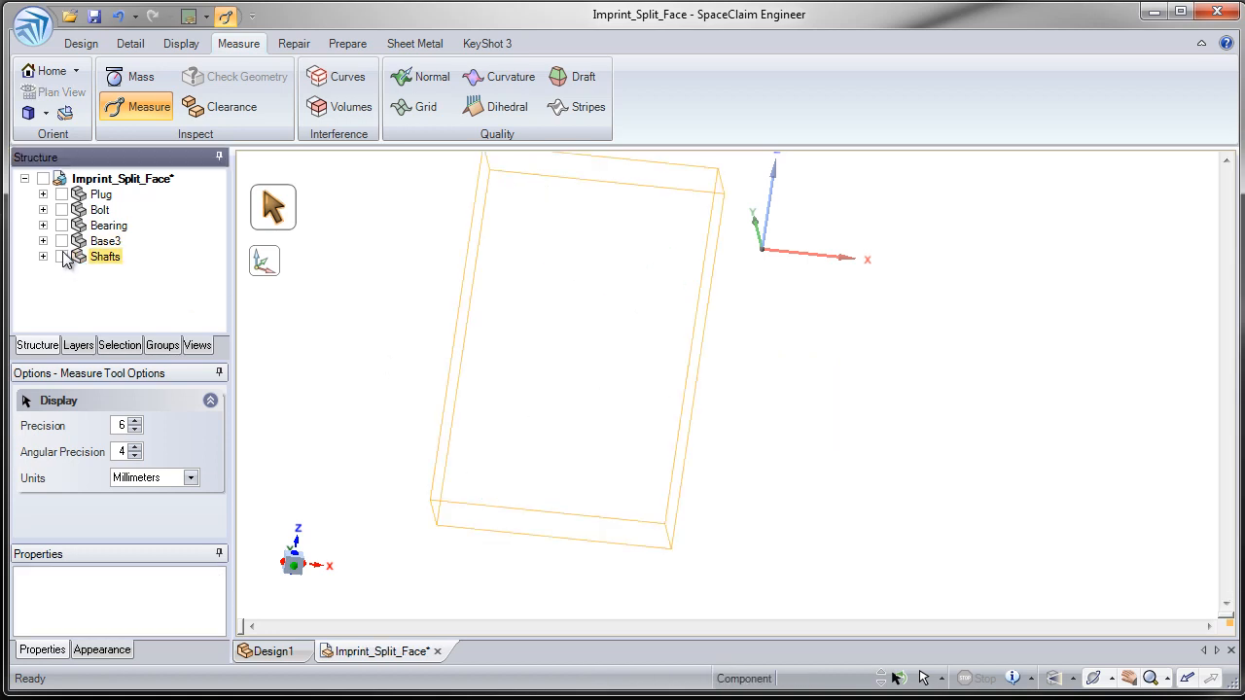
click(62, 225)
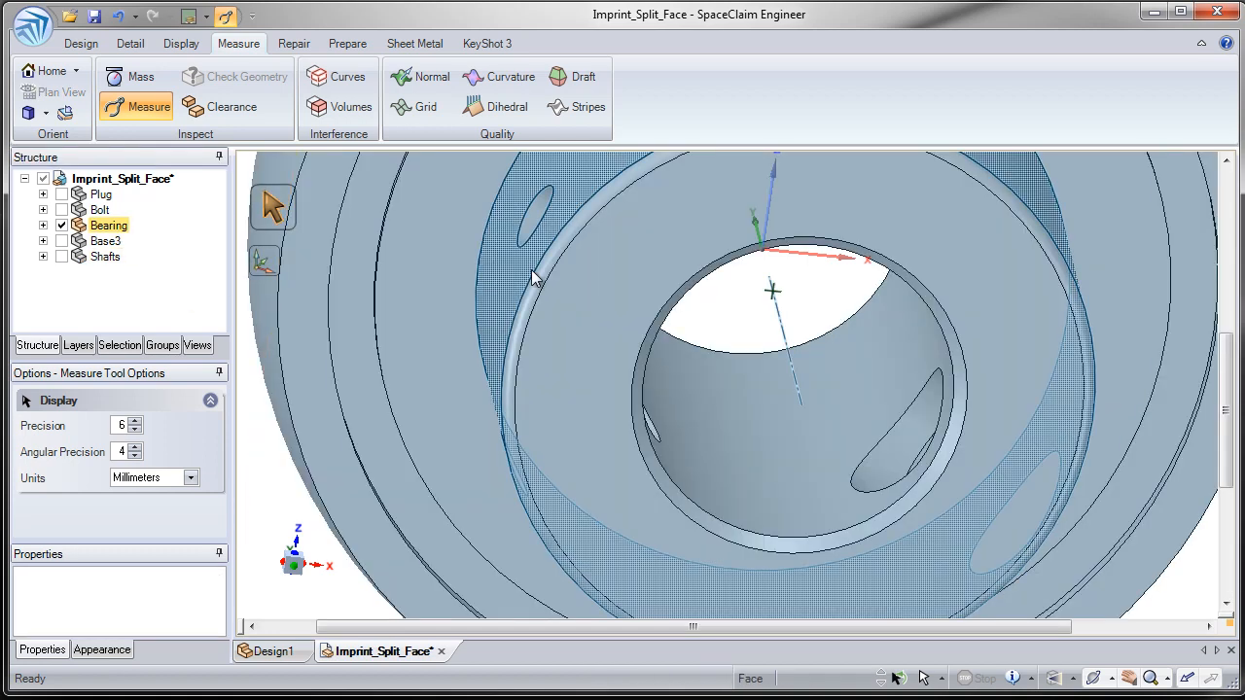
click(547, 218)
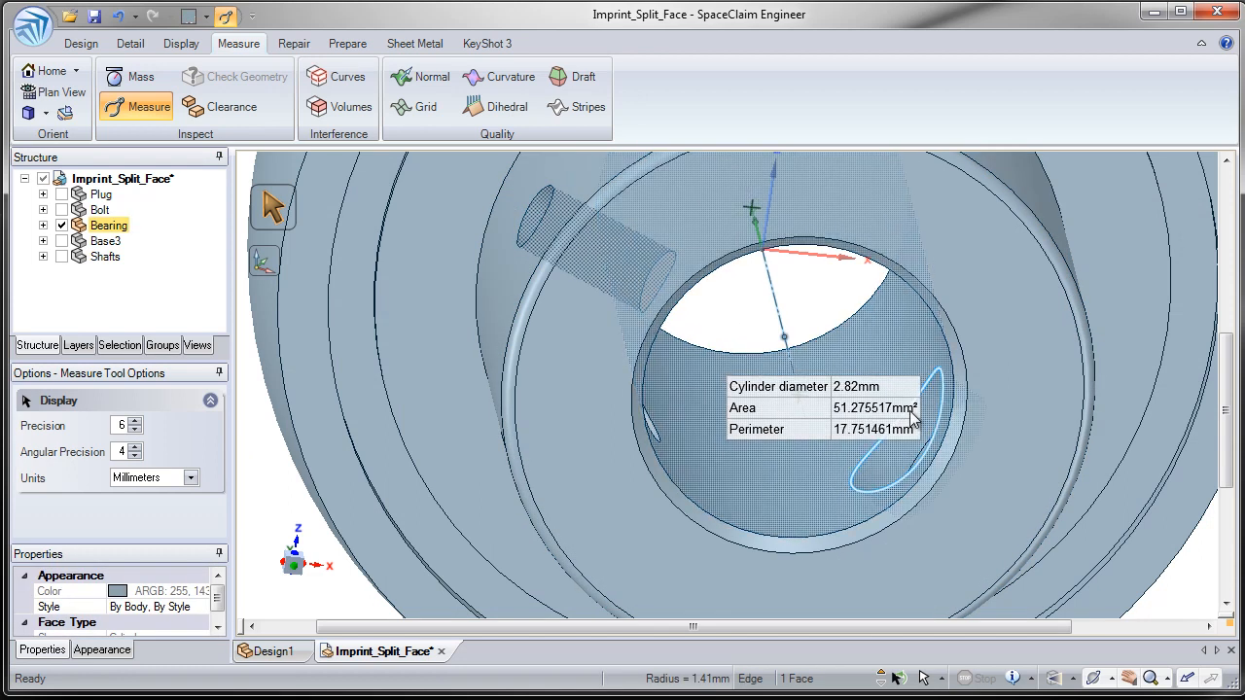
click(819, 308)
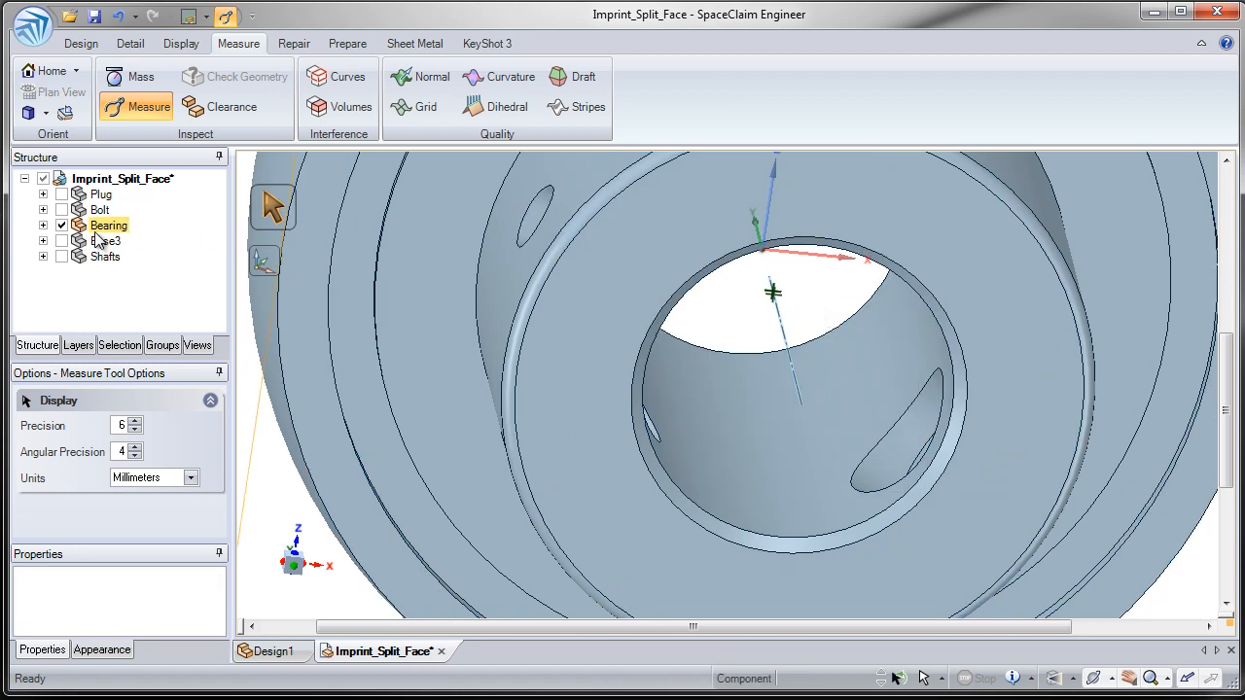
Step: Show the Shafts, Base3, Bolt and Plug components with the Bearing, and leave the Measure tool
click(61, 256)
click(61, 240)
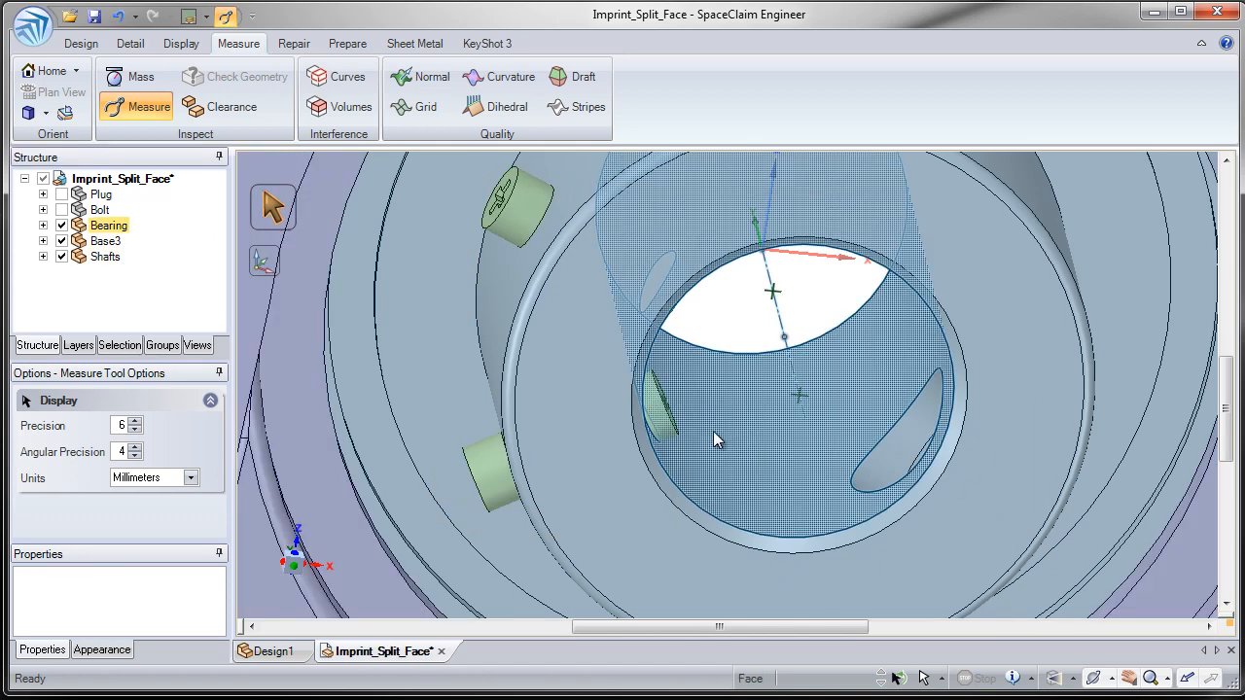
key(h)
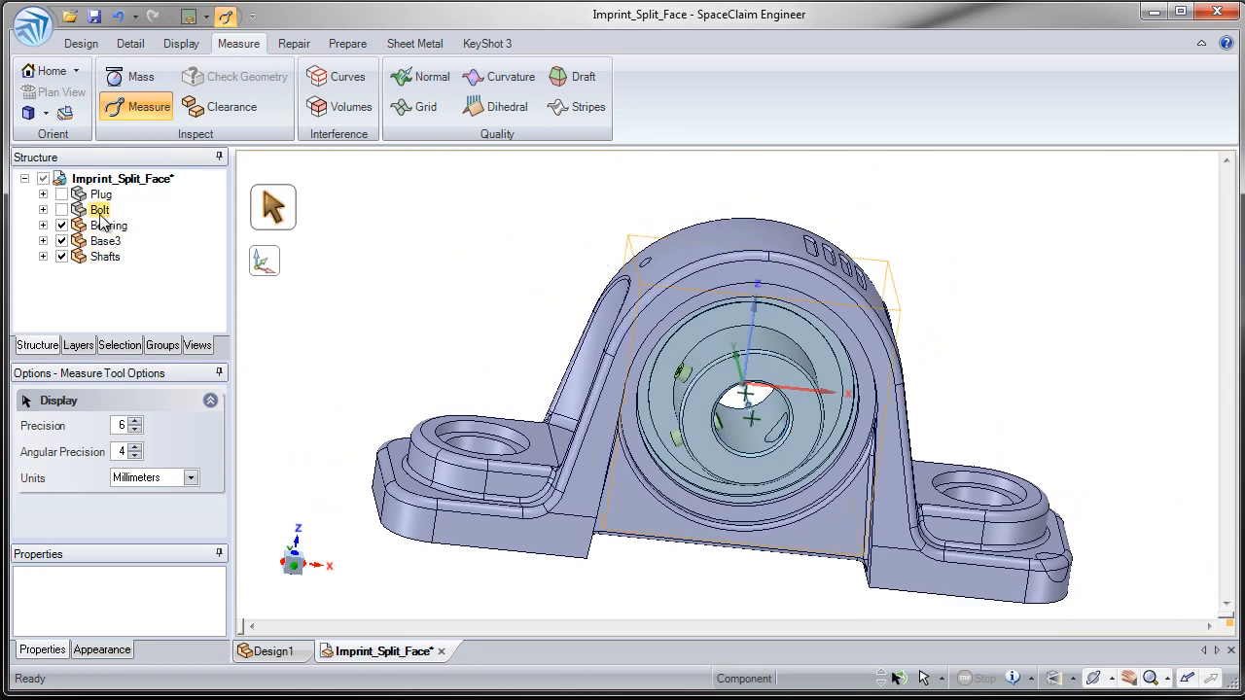
click(62, 195)
middle_drag(547, 364, 461, 345)
key(Escape)
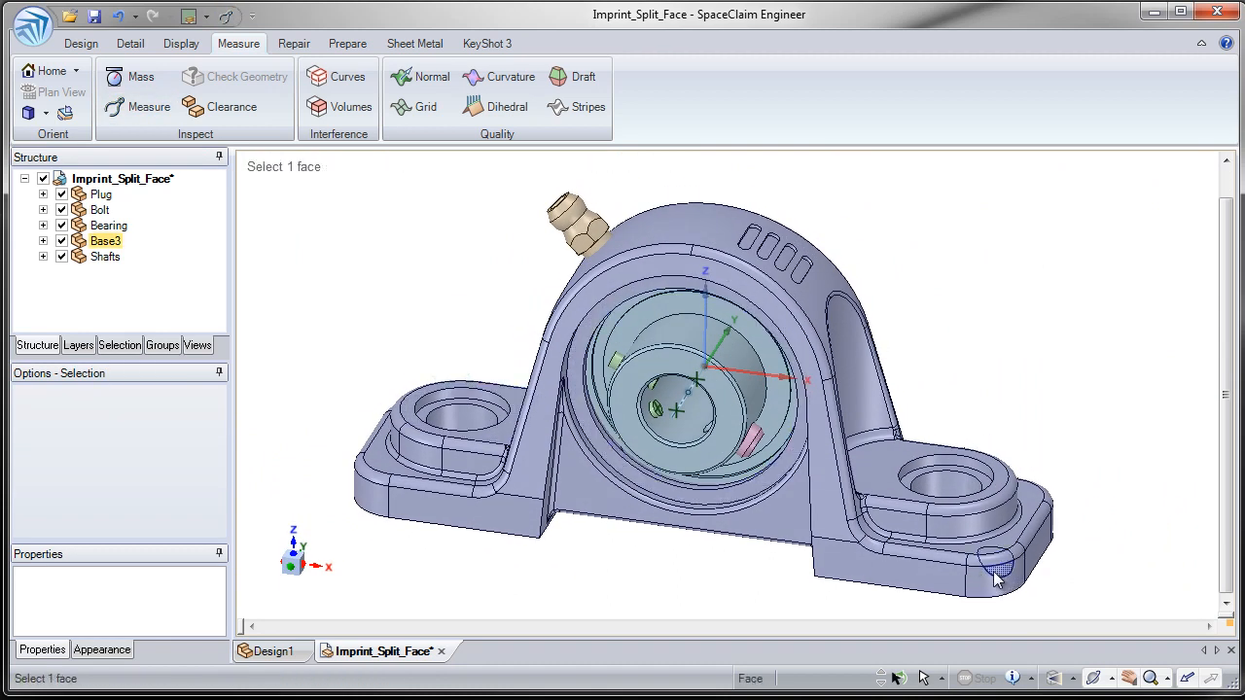
middle_drag(730, 518, 548, 465)
middle_drag(446, 454, 438, 472)
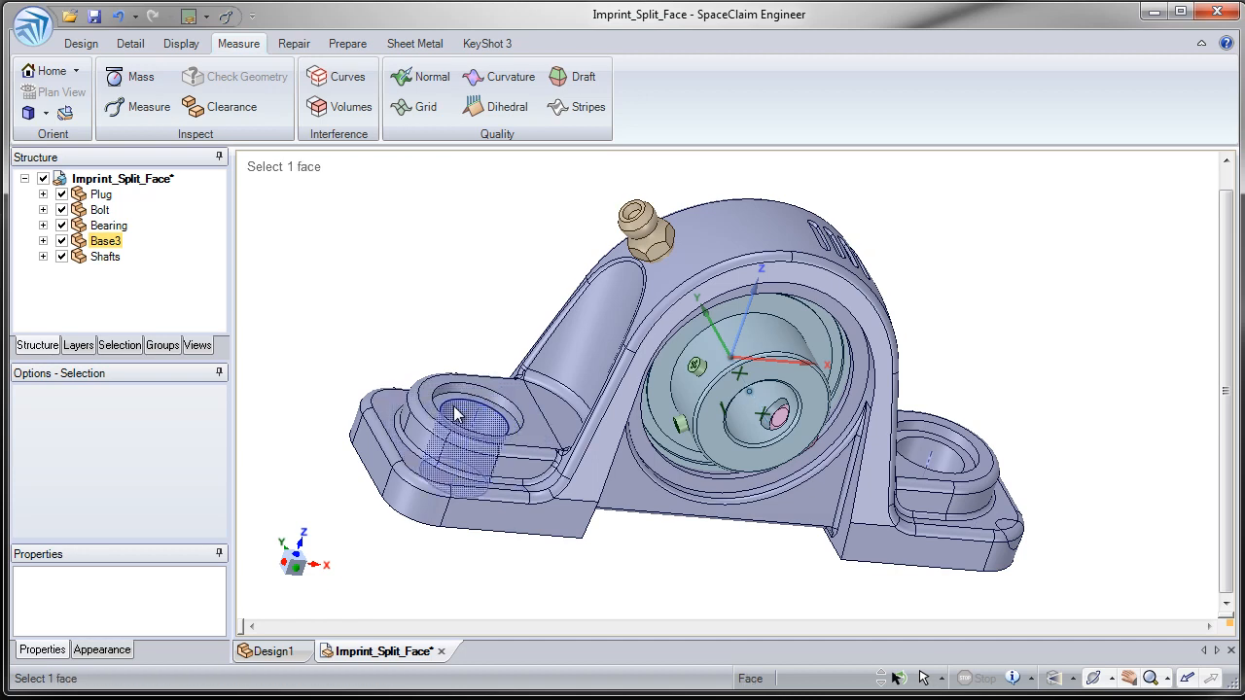
middle_drag(452, 418, 471, 420)
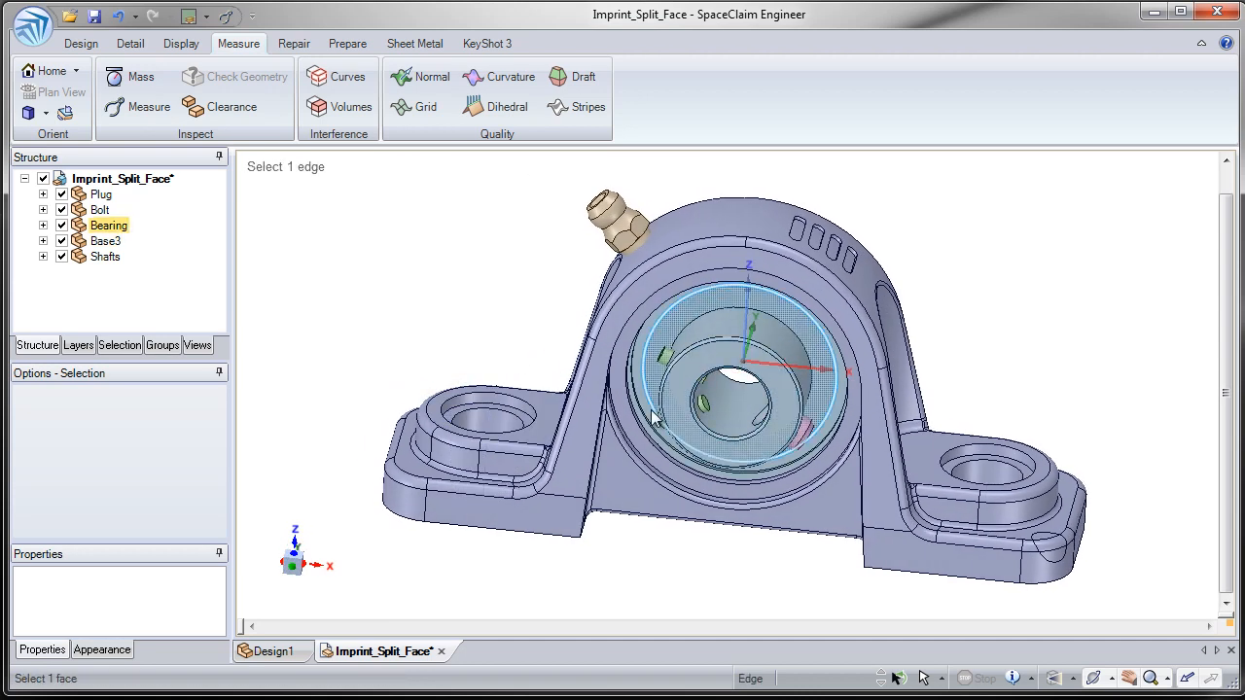